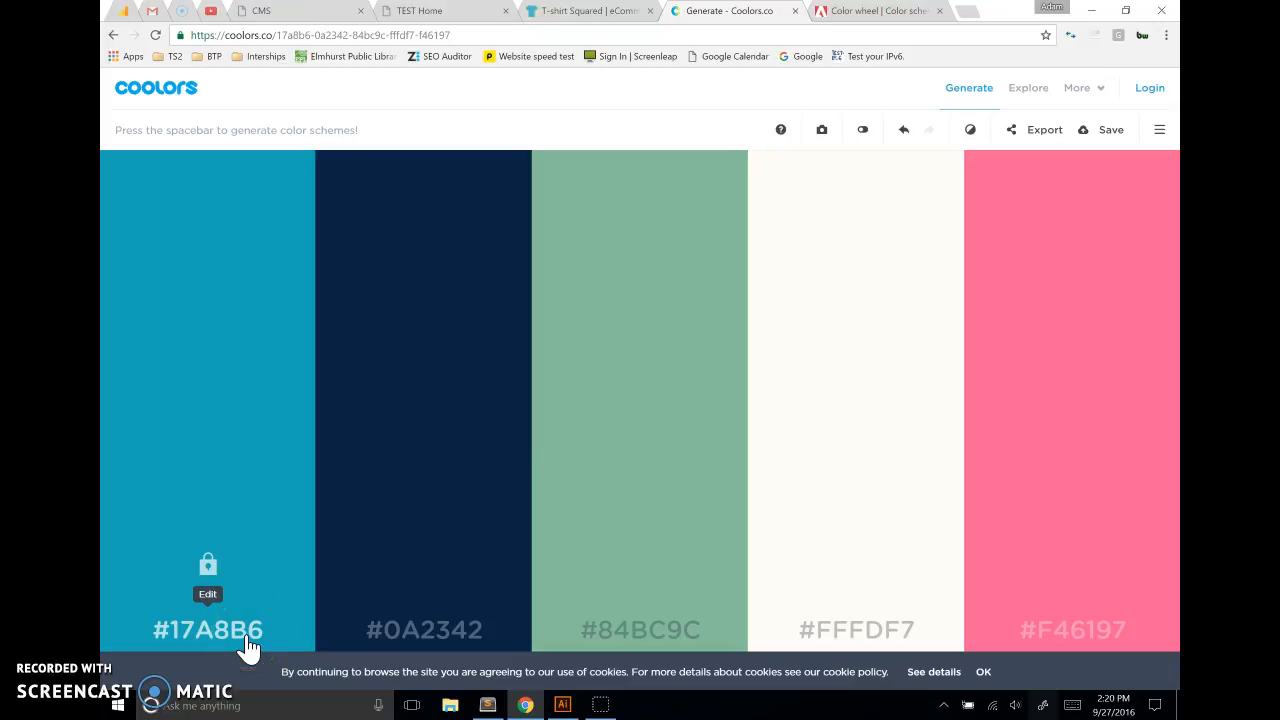
Switch to Illustrator and dismiss the open Color Picker without changing the fill
{"action": "left_click", "coordinate": [207, 510]}
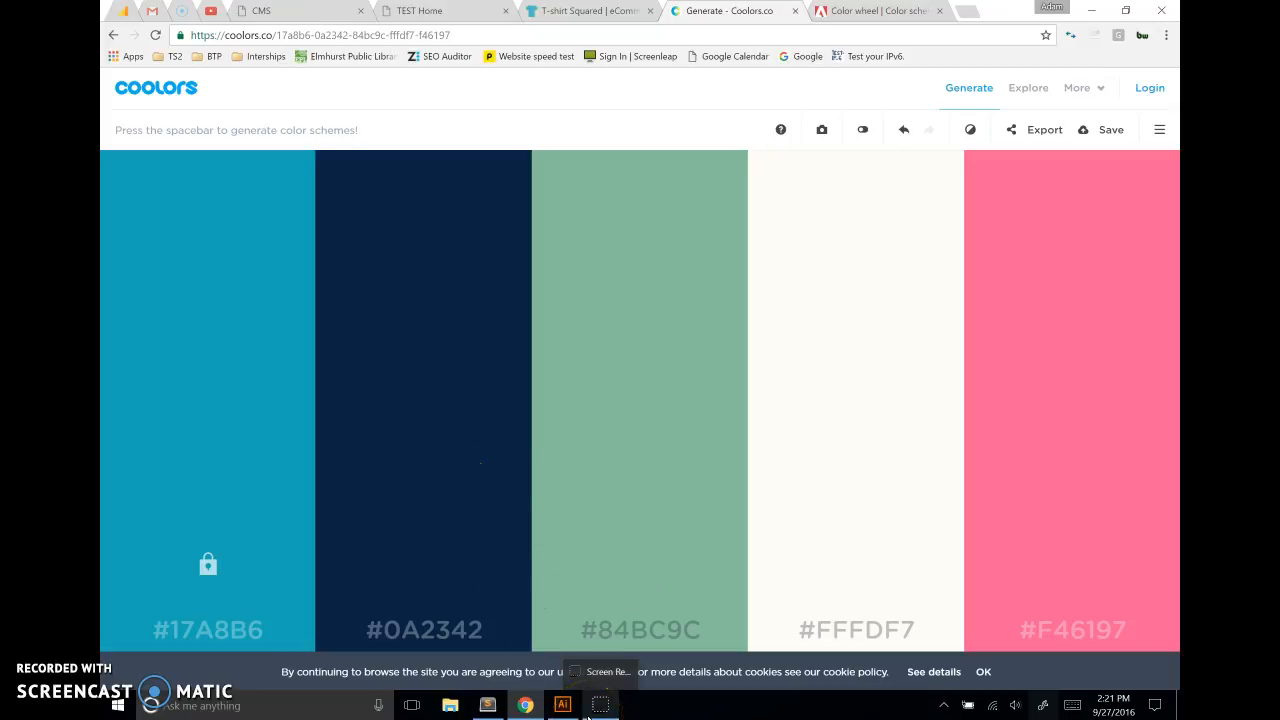
{"action": "mouse_move", "coordinate": [565, 713]}
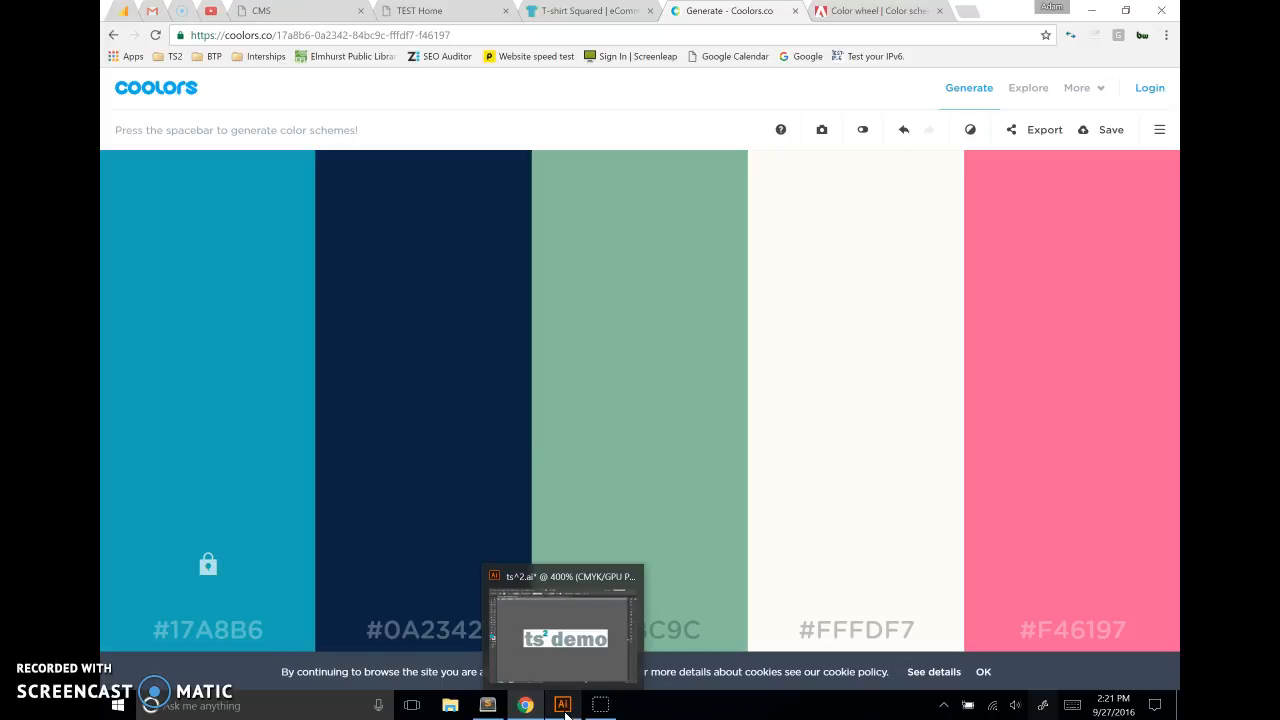
{"action": "left_click", "coordinate": [565, 710]}
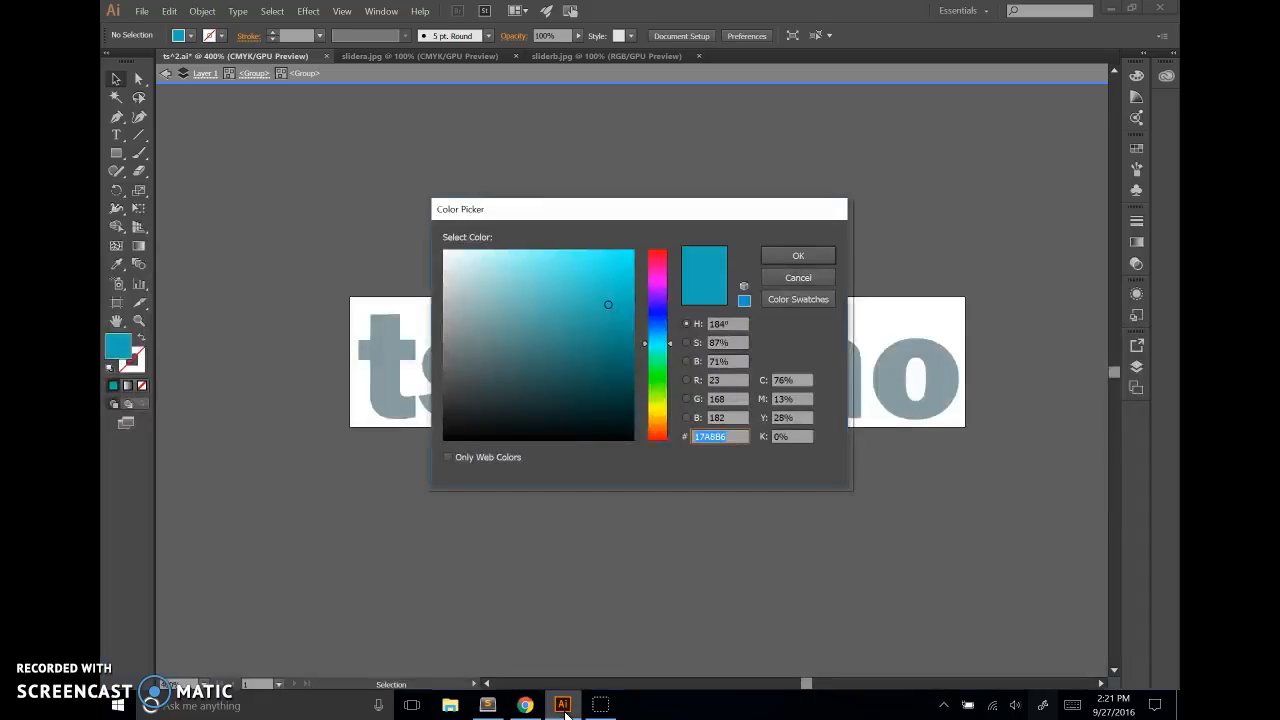
{"action": "left_click", "coordinate": [798, 278]}
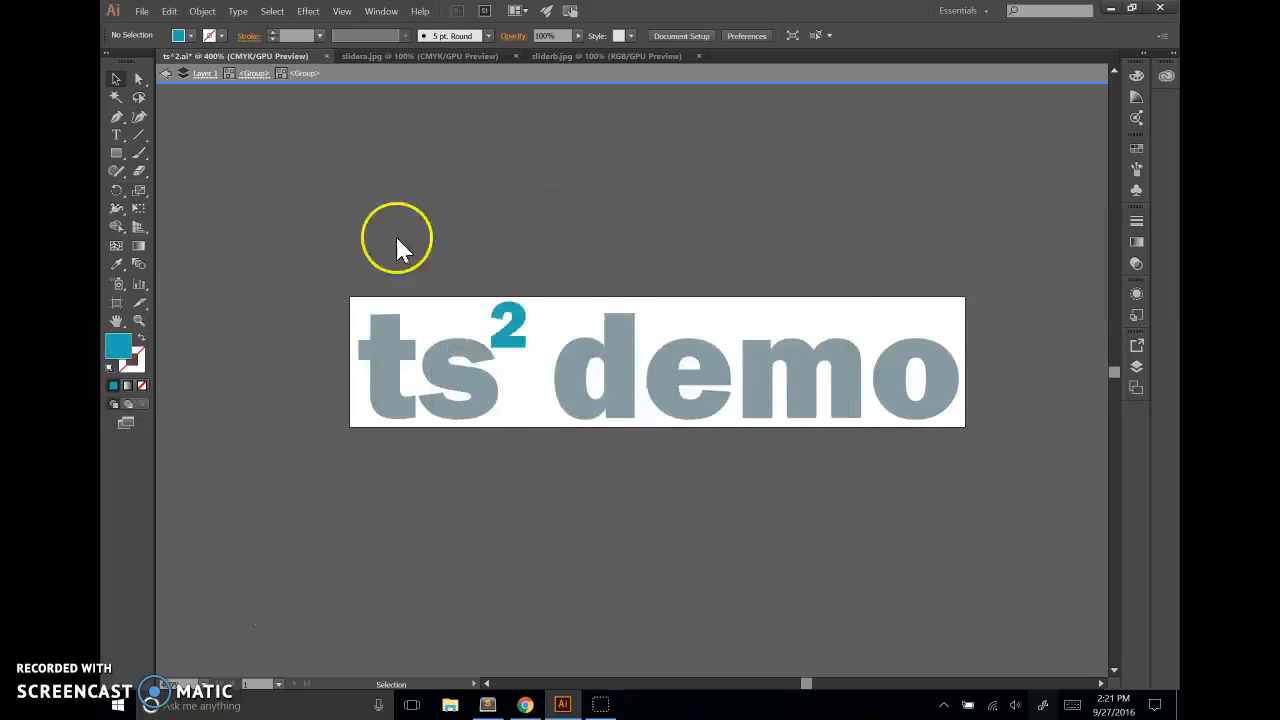
Load the fill colour of the logo's dark letter t and copy its hex code from the Color Picker
{"action": "double_click", "coordinate": [302, 406]}
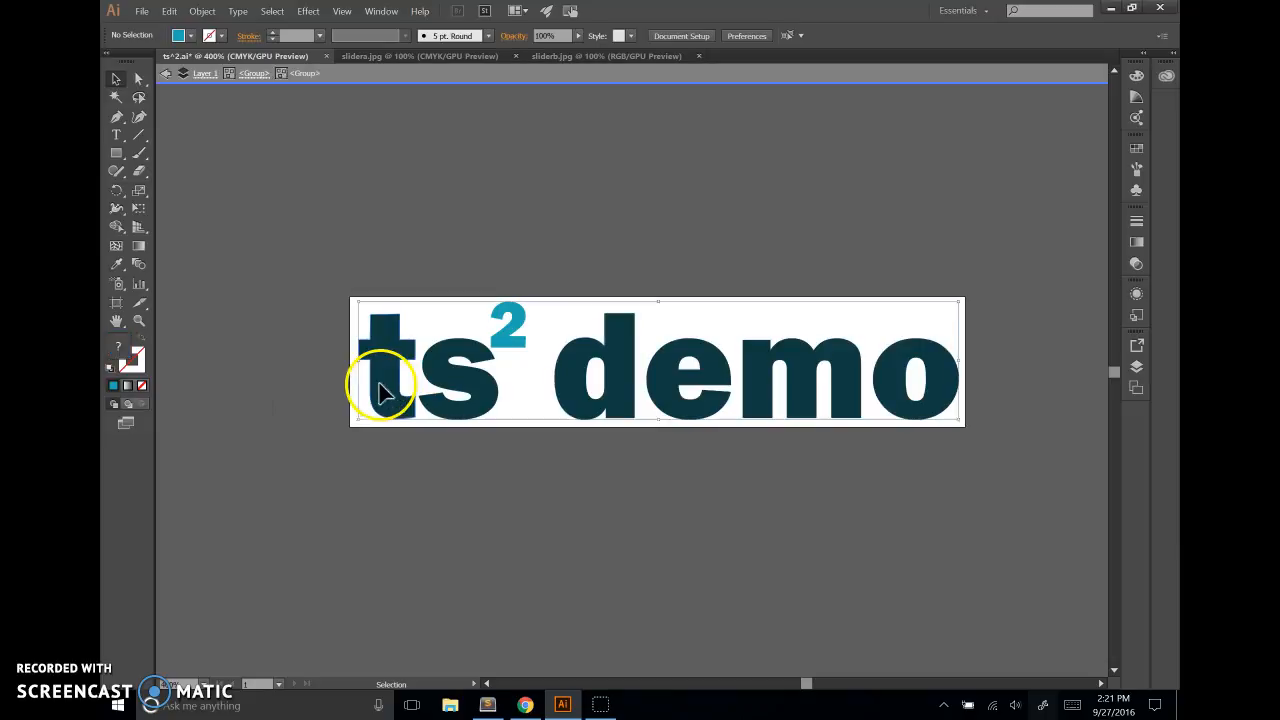
{"action": "double_click", "coordinate": [385, 395]}
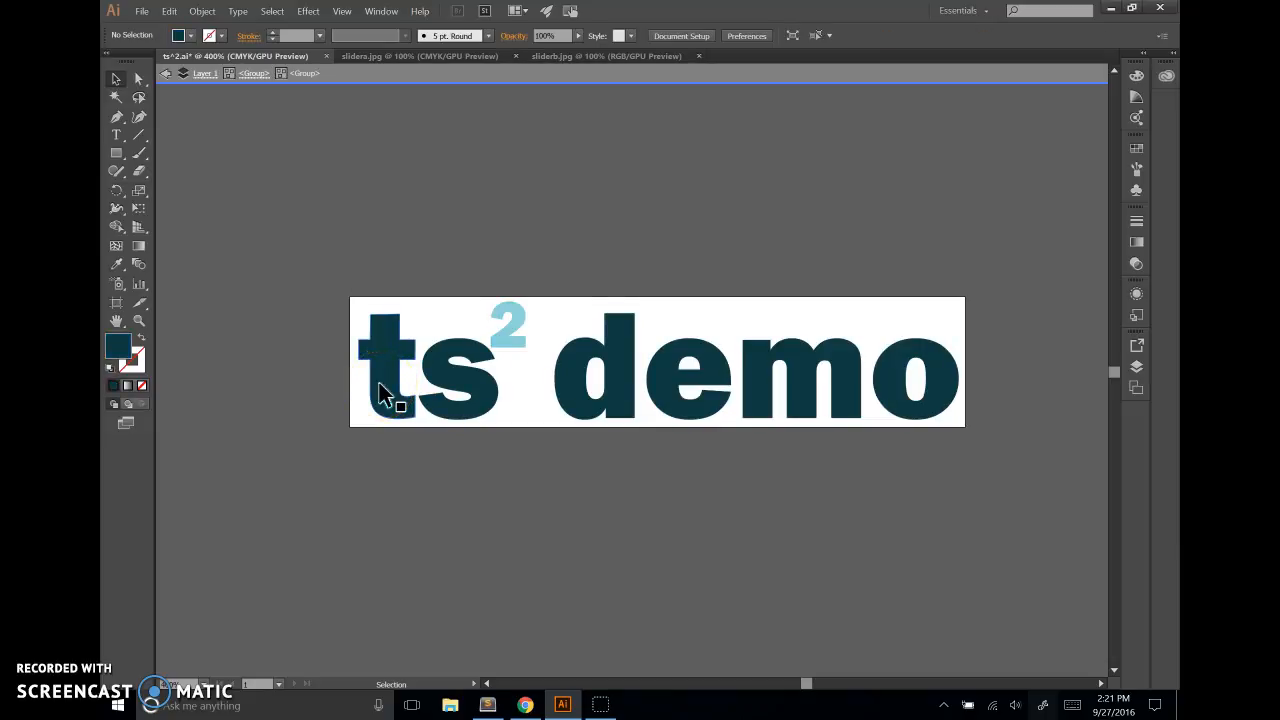
{"action": "left_click", "coordinate": [321, 373]}
{"action": "left_click", "coordinate": [120, 345]}
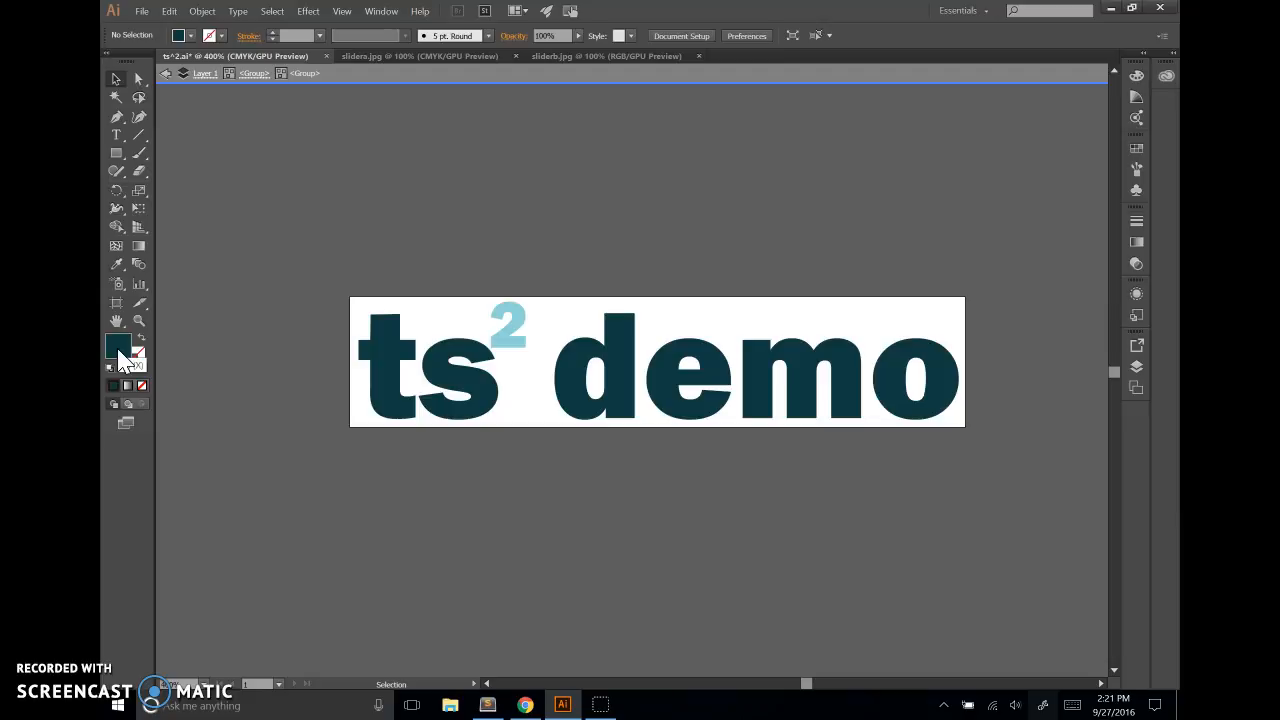
{"action": "double_click", "coordinate": [118, 347]}
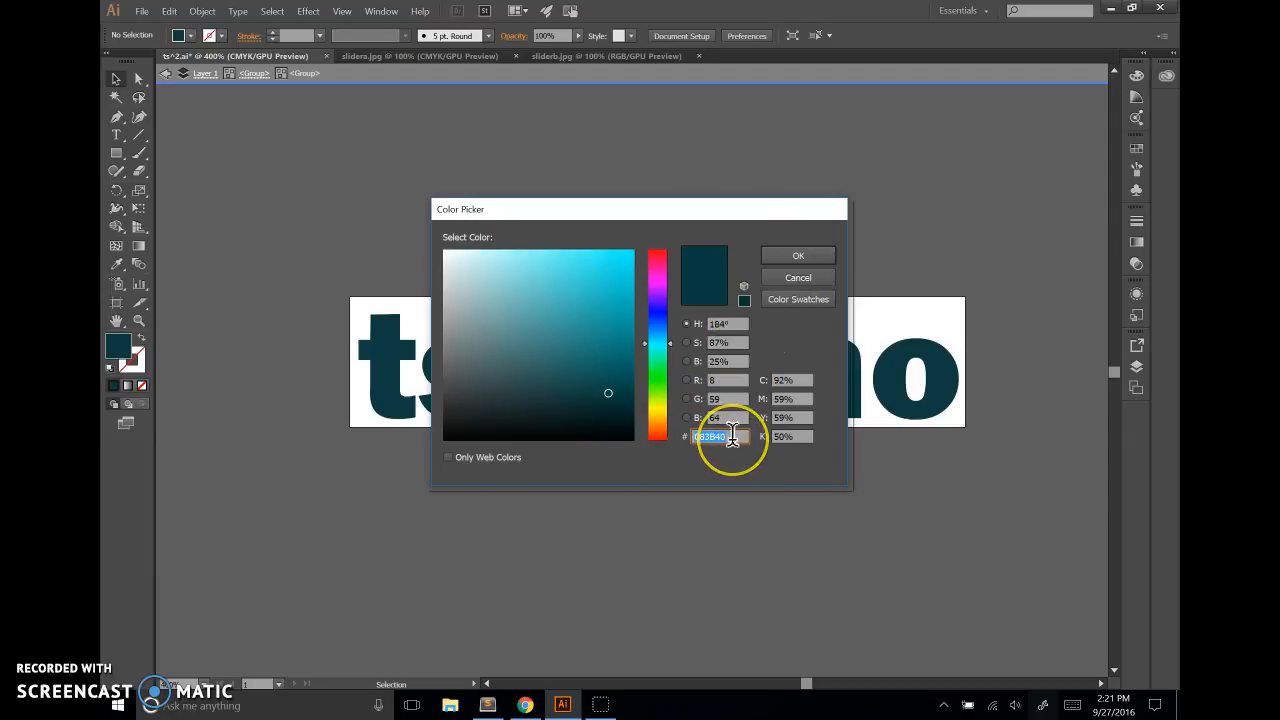
{"action": "left_click_drag", "start_coordinate": [733, 435], "coordinate": [686, 437]}
{"action": "key", "text": "ctrl+c"}
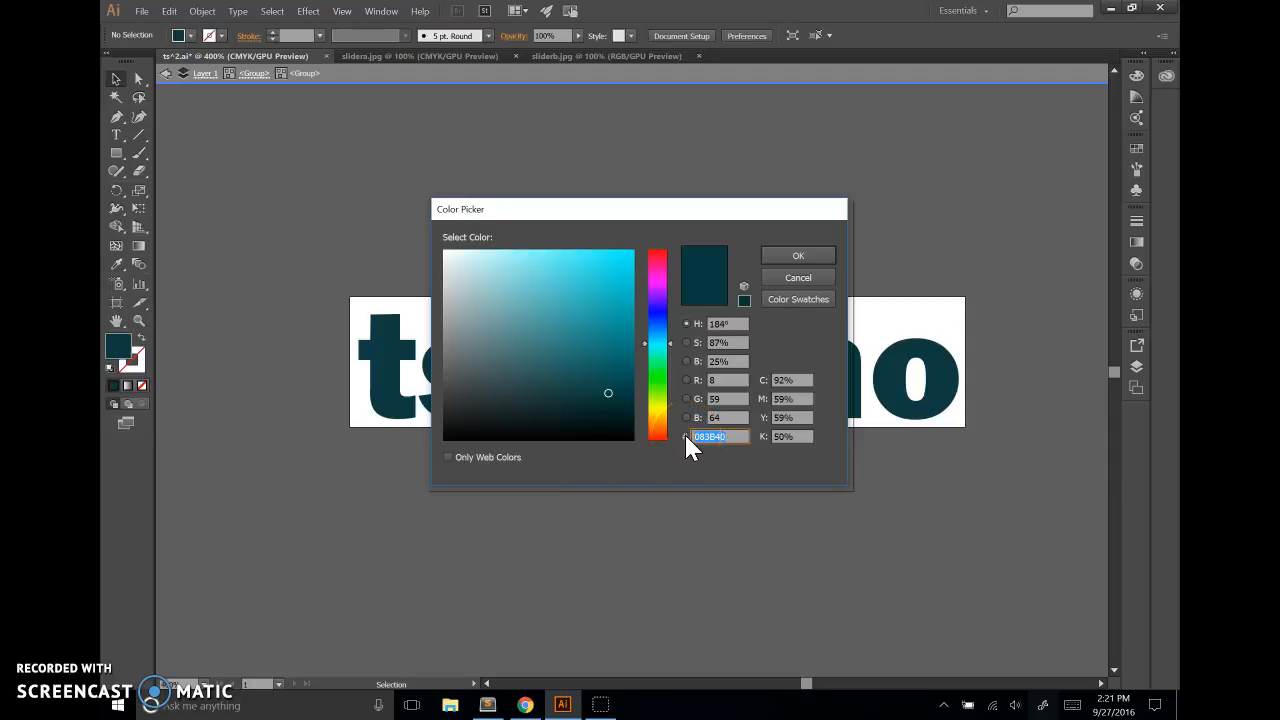
{"action": "left_click", "coordinate": [805, 258]}
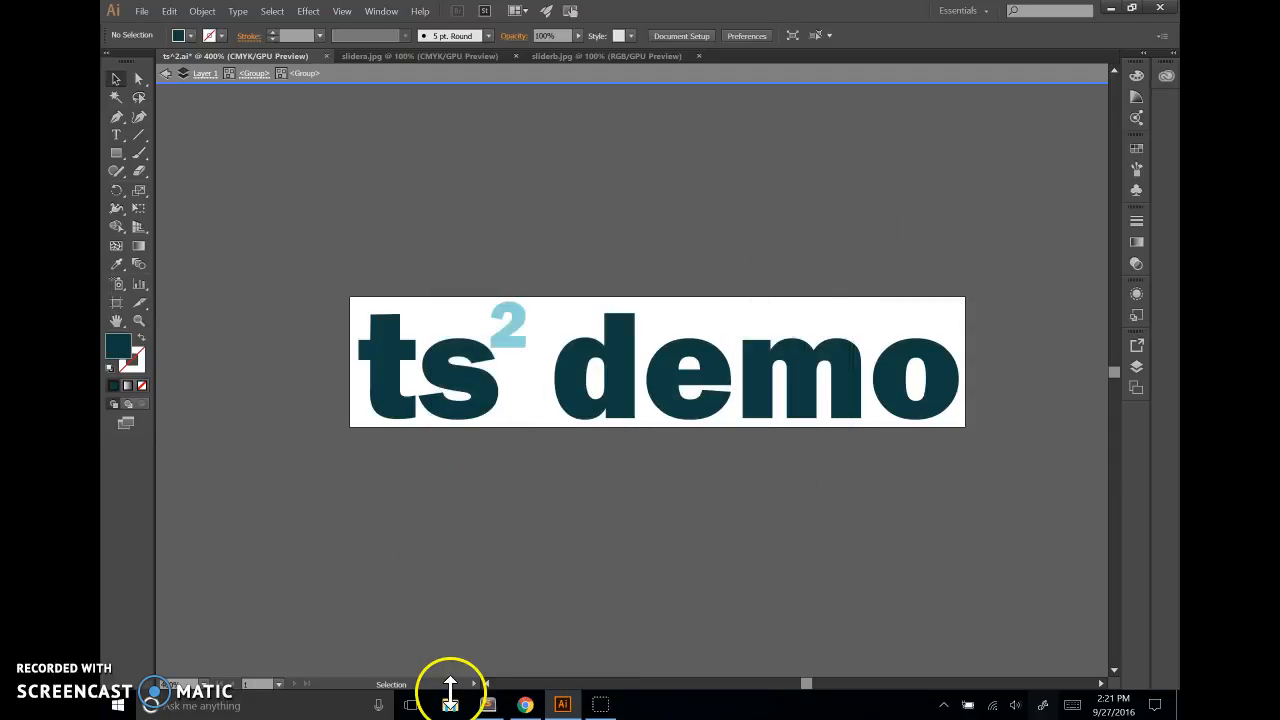
Switch to Coolors in Chrome and replace the first palette colour with 083B40, with its swatch locked
{"action": "left_click", "coordinate": [526, 705]}
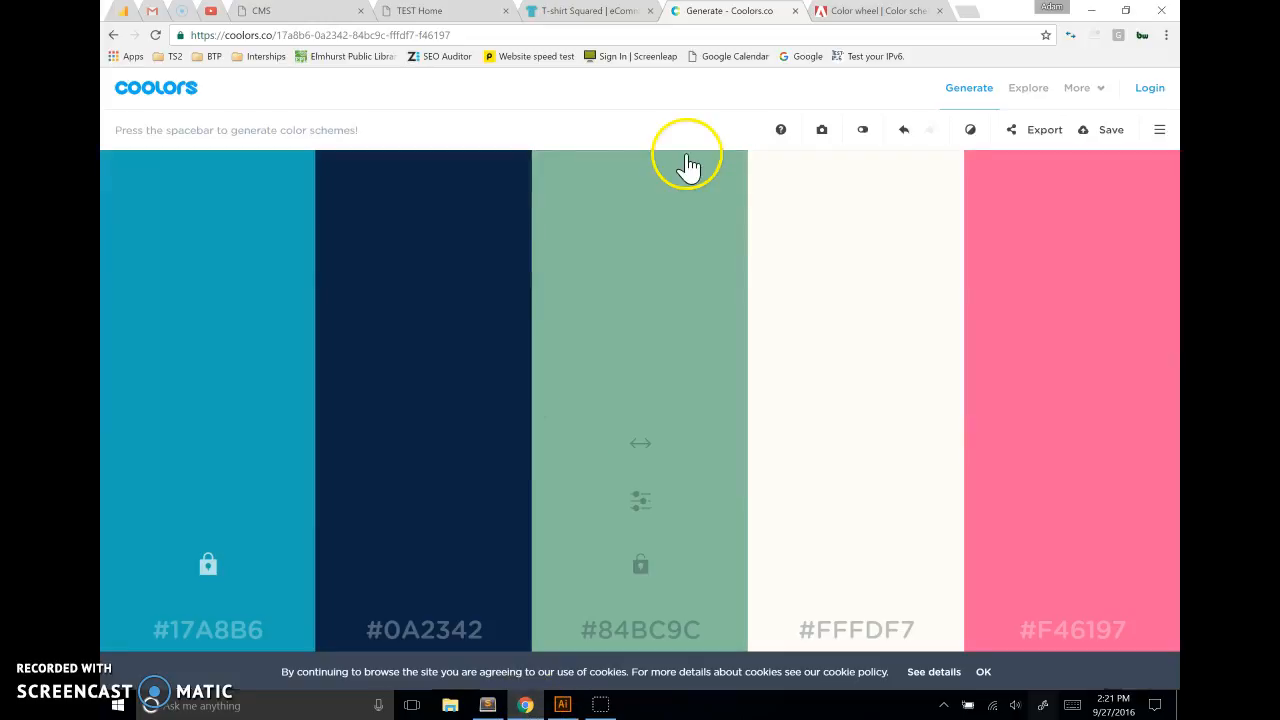
{"action": "left_click", "coordinate": [418, 114]}
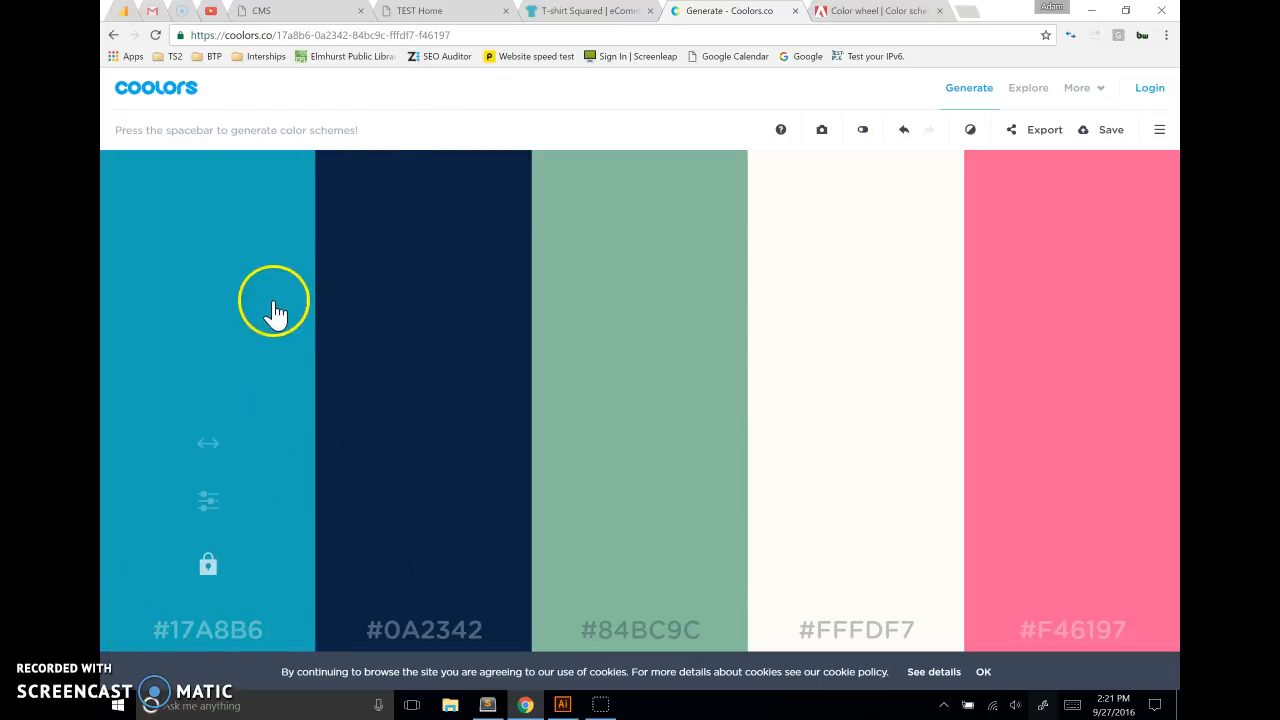
{"action": "left_click", "coordinate": [233, 633]}
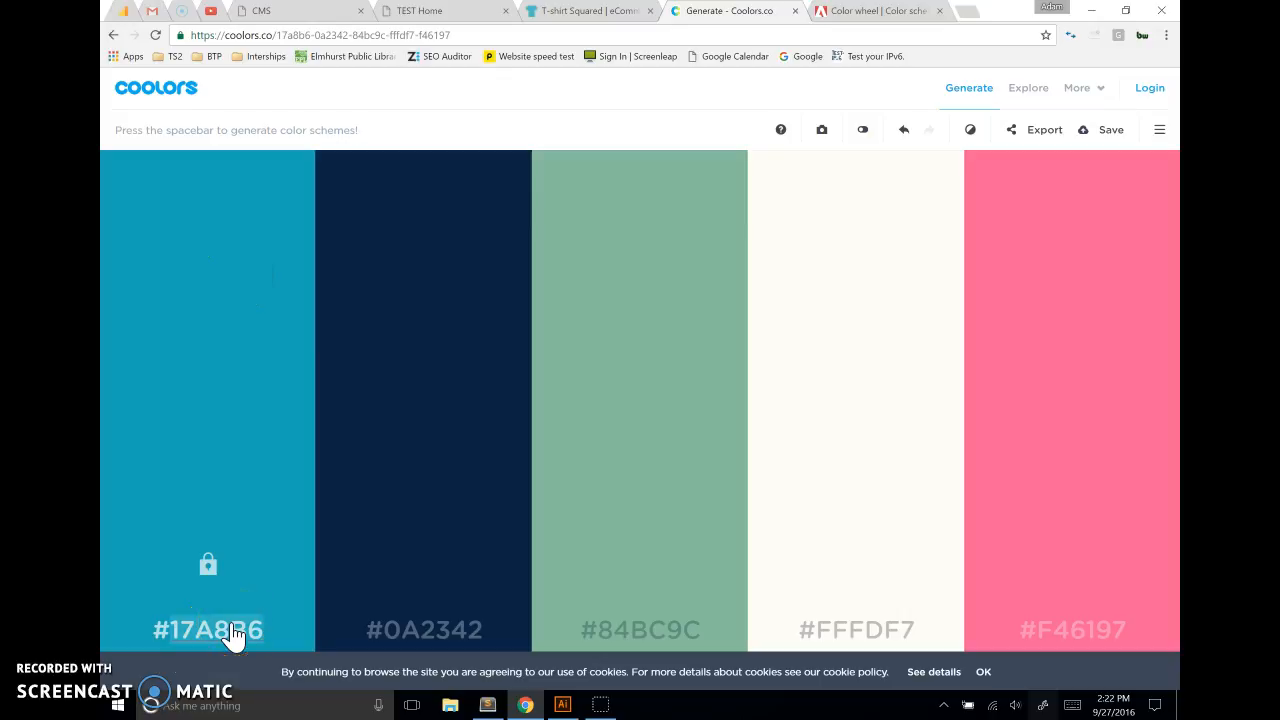
{"action": "key", "text": "ctrl+v"}
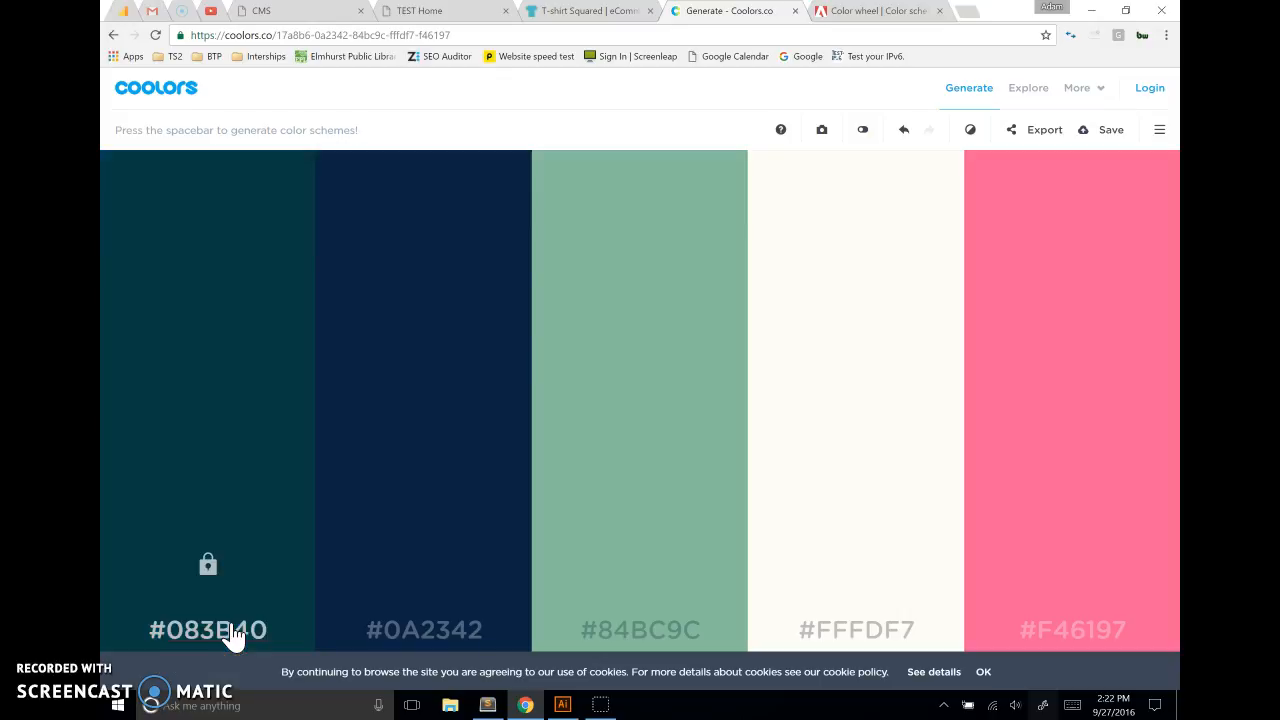
{"action": "left_click", "coordinate": [209, 568]}
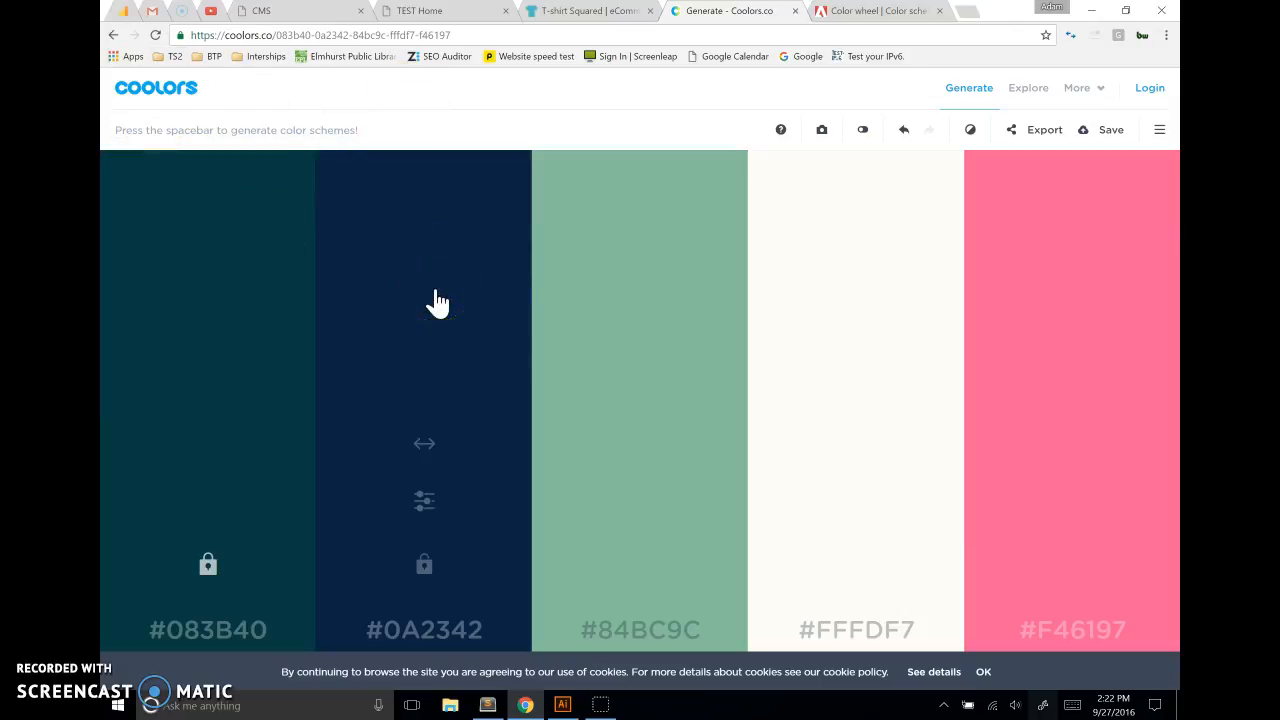
Generate several new colour schemes around the locked first colour until a palette with teal 368F8B comes up
{"action": "key", "text": "space"}
{"action": "key", "text": "space"}
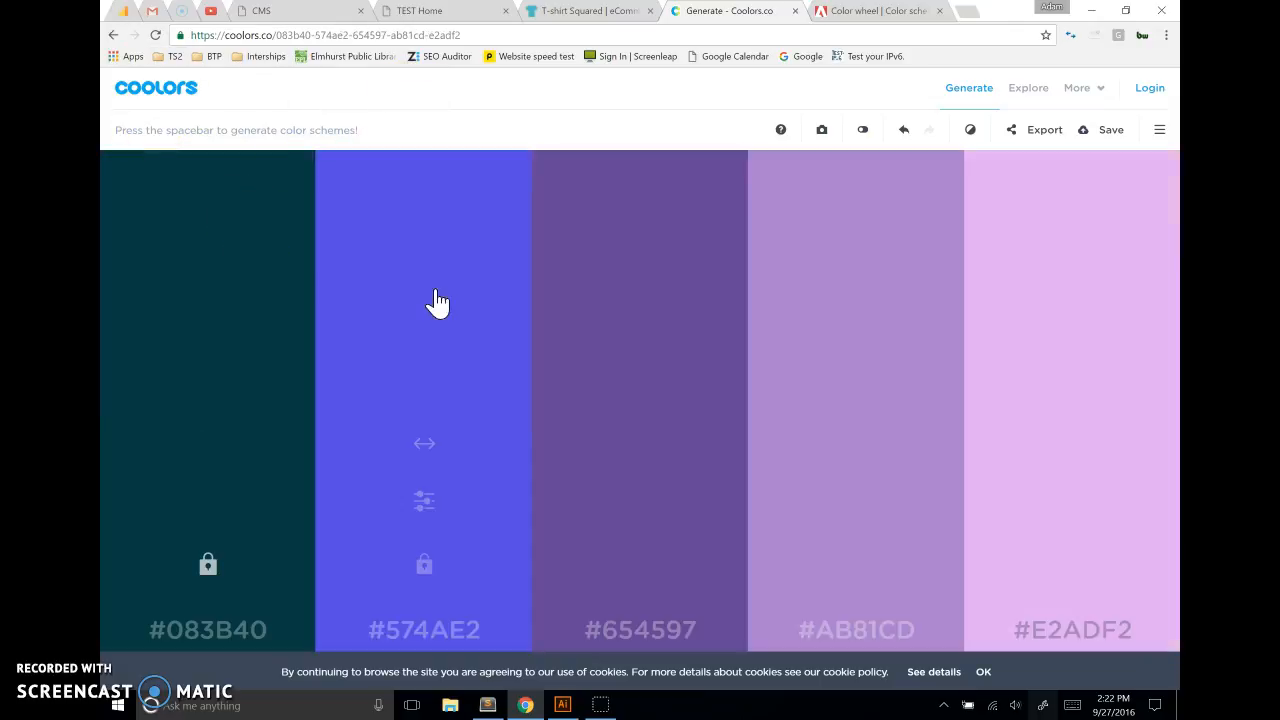
{"action": "key", "text": "space"}
{"action": "key", "text": "space"}
{"action": "key", "text": "space"}
{"action": "key", "text": "space"}
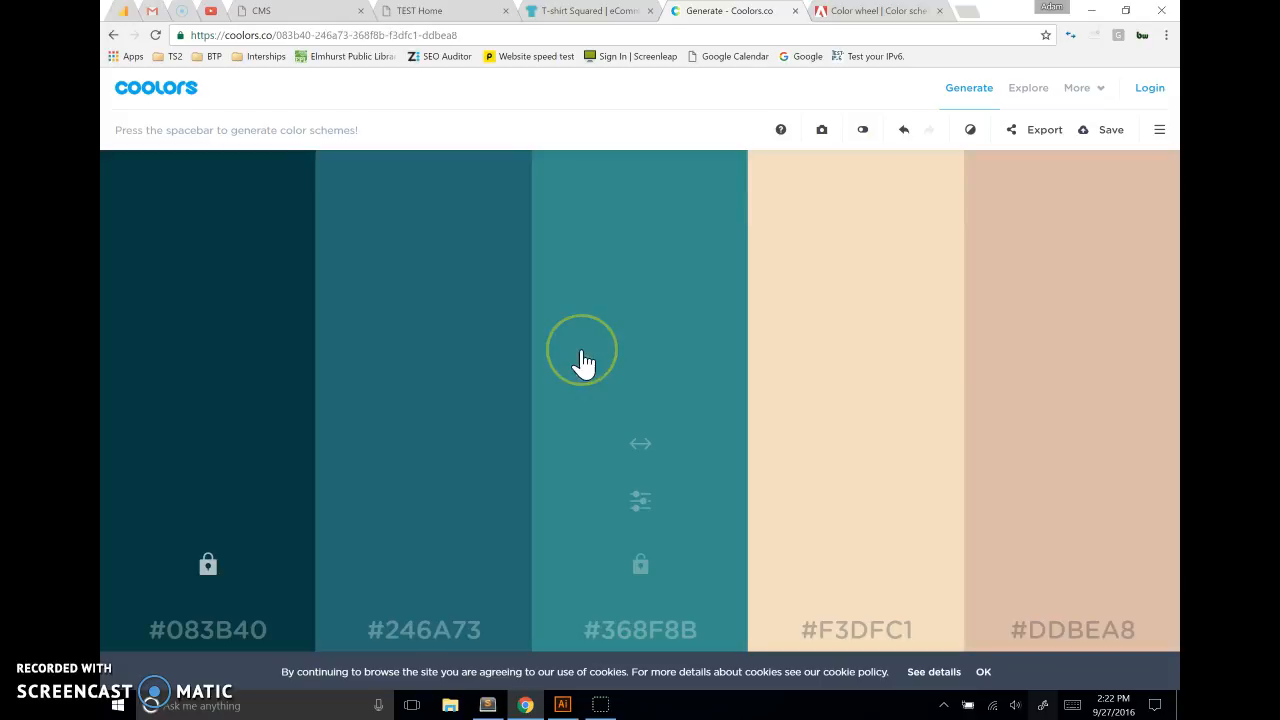
Lock the third colour, 368F8B, and generate further schemes around both locked colours
{"action": "left_click", "coordinate": [641, 566]}
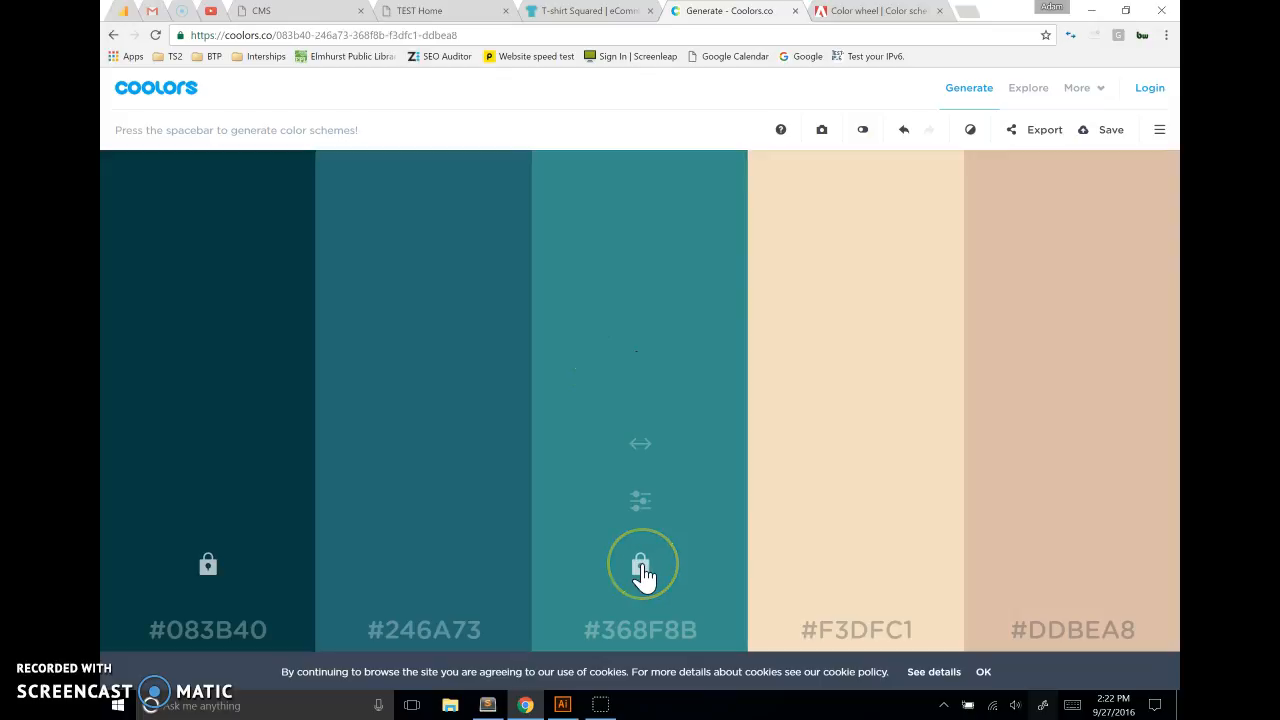
{"action": "key", "text": "space"}
{"action": "key", "text": "space"}
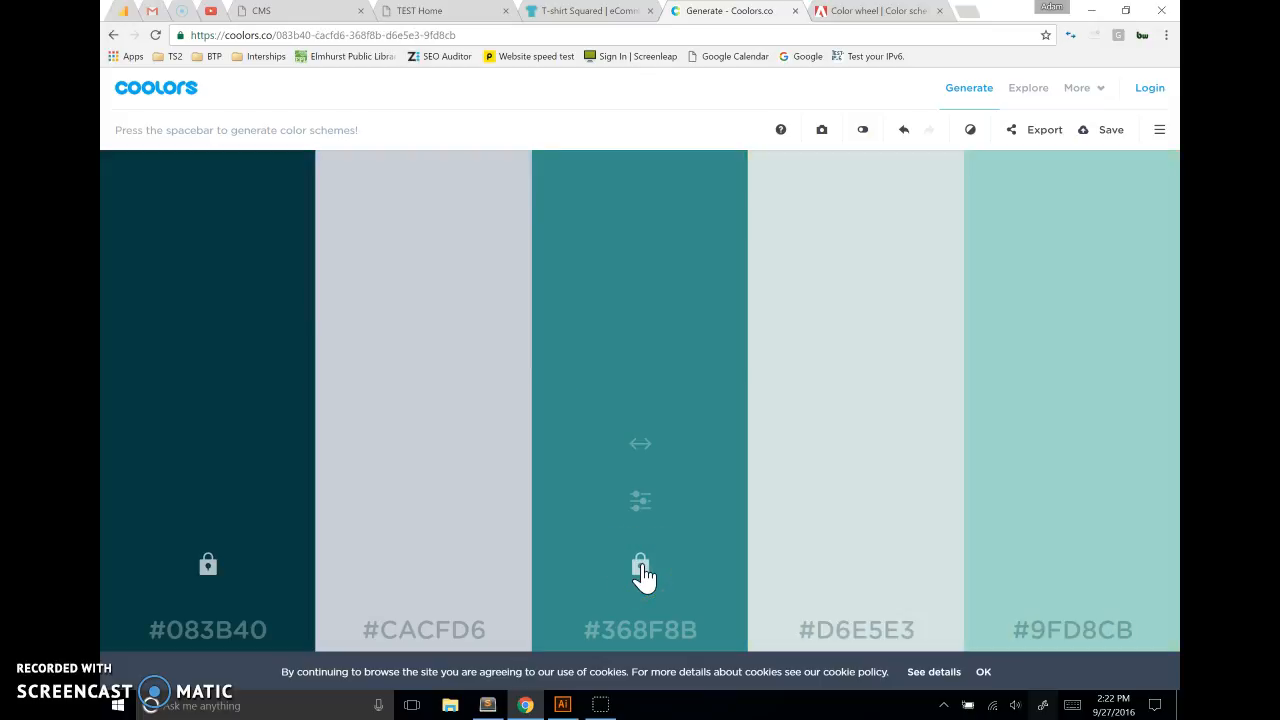
Switch to the Adobe Color wheel page and set the first swatch's hex value to 083B40
{"action": "left_click", "coordinate": [868, 12]}
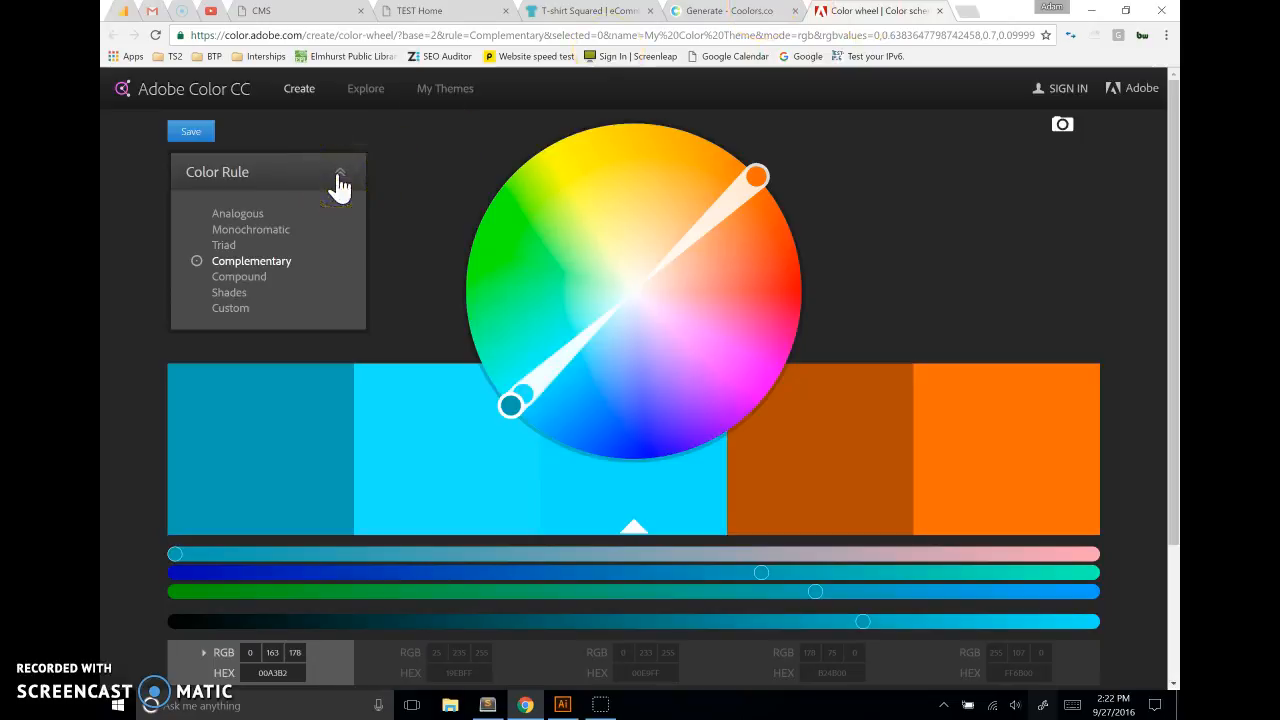
{"action": "scroll", "coordinate": [286, 295], "scroll_direction": "down", "scroll_amount": 1}
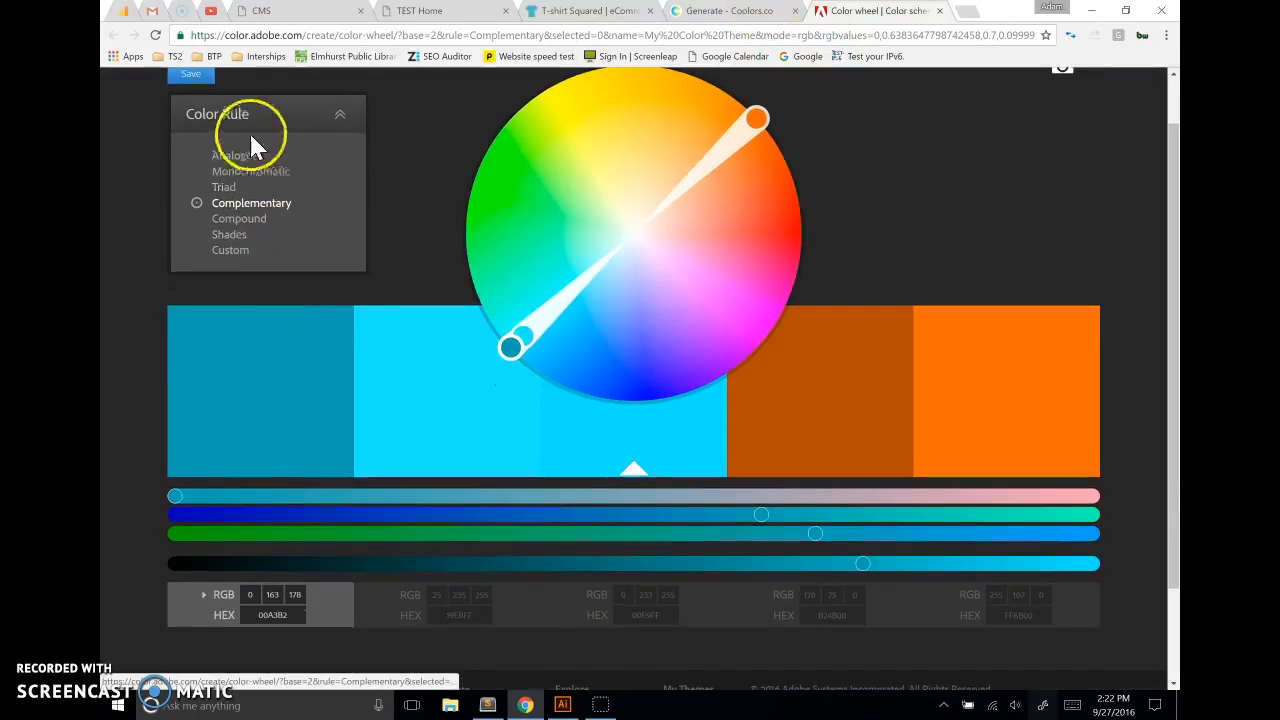
{"action": "left_click", "coordinate": [288, 615]}
{"action": "type", "text": "083B40"}
{"action": "key", "text": "Return"}
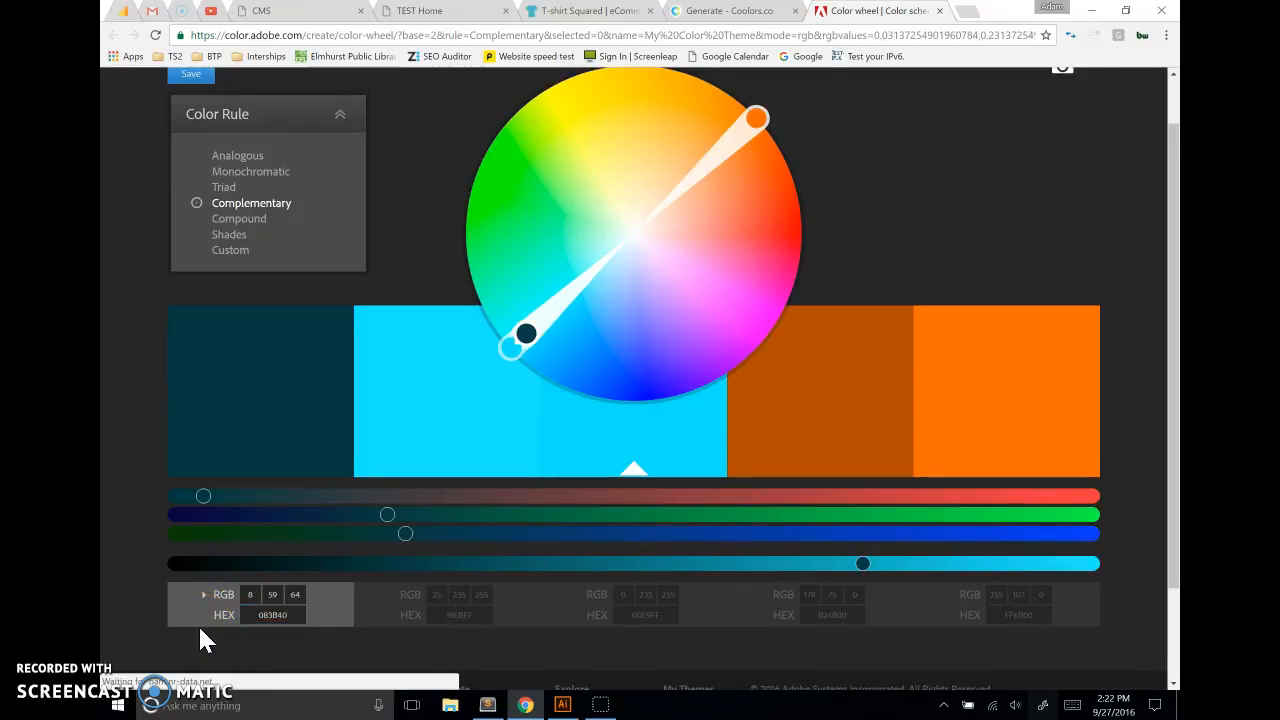
Change the color rule to Triad and set the first swatch's hex value to 083B40 again
{"action": "left_click", "coordinate": [223, 188]}
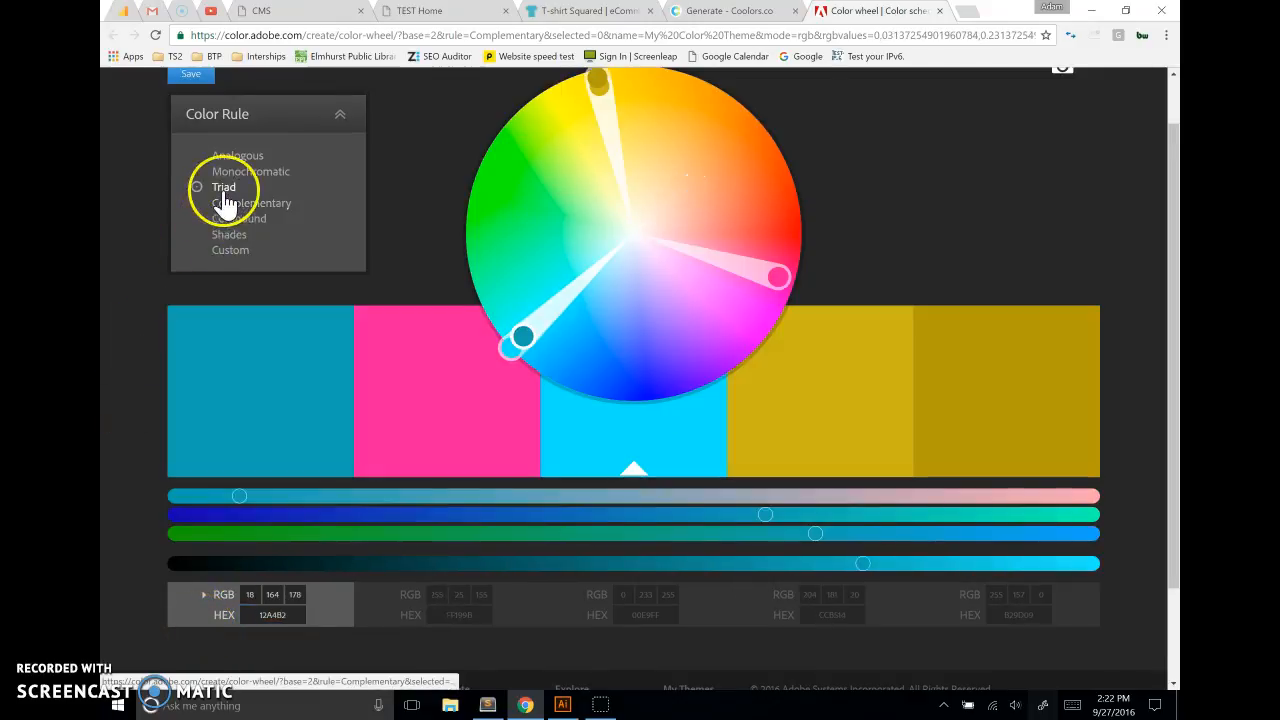
{"action": "type", "text": "083B40"}
{"action": "key", "text": "Return"}
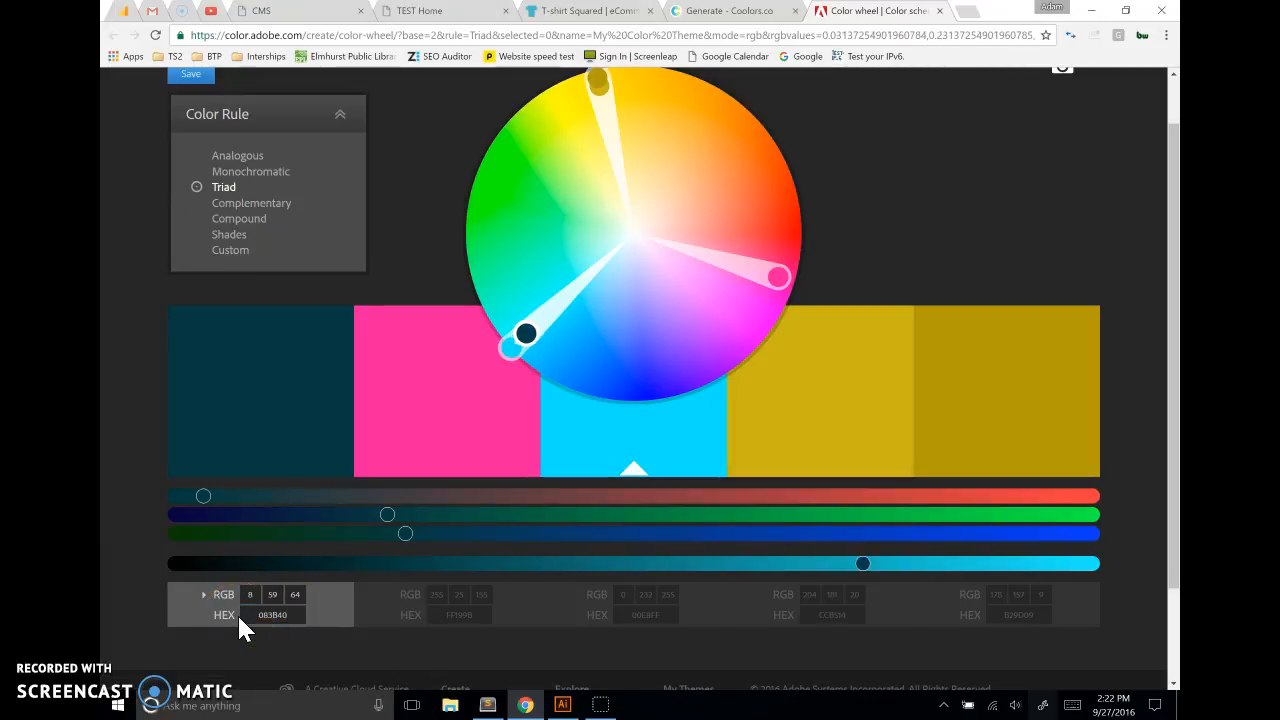
{"action": "scroll", "coordinate": [906, 263], "scroll_direction": "up", "scroll_amount": 1}
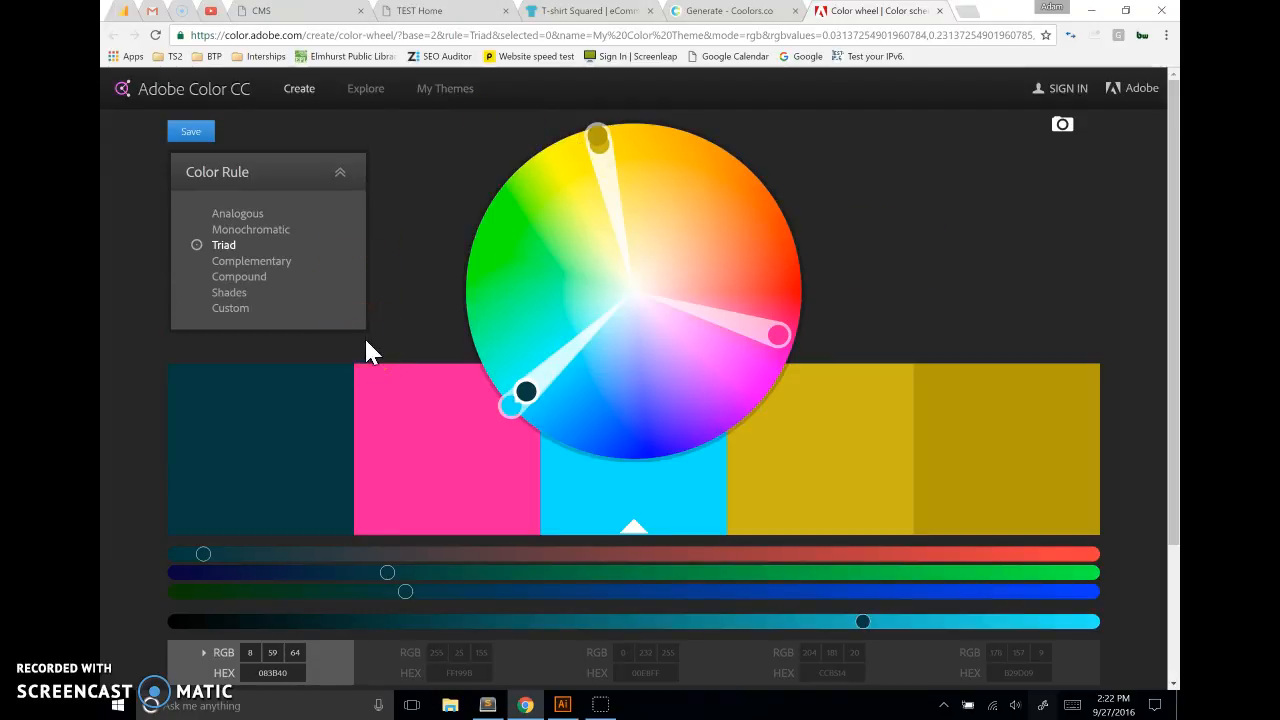
Switch to Sublime Text to view the Color Scheme list in notes.txt
{"action": "left_click", "coordinate": [438, 148]}
{"action": "left_click", "coordinate": [428, 52]}
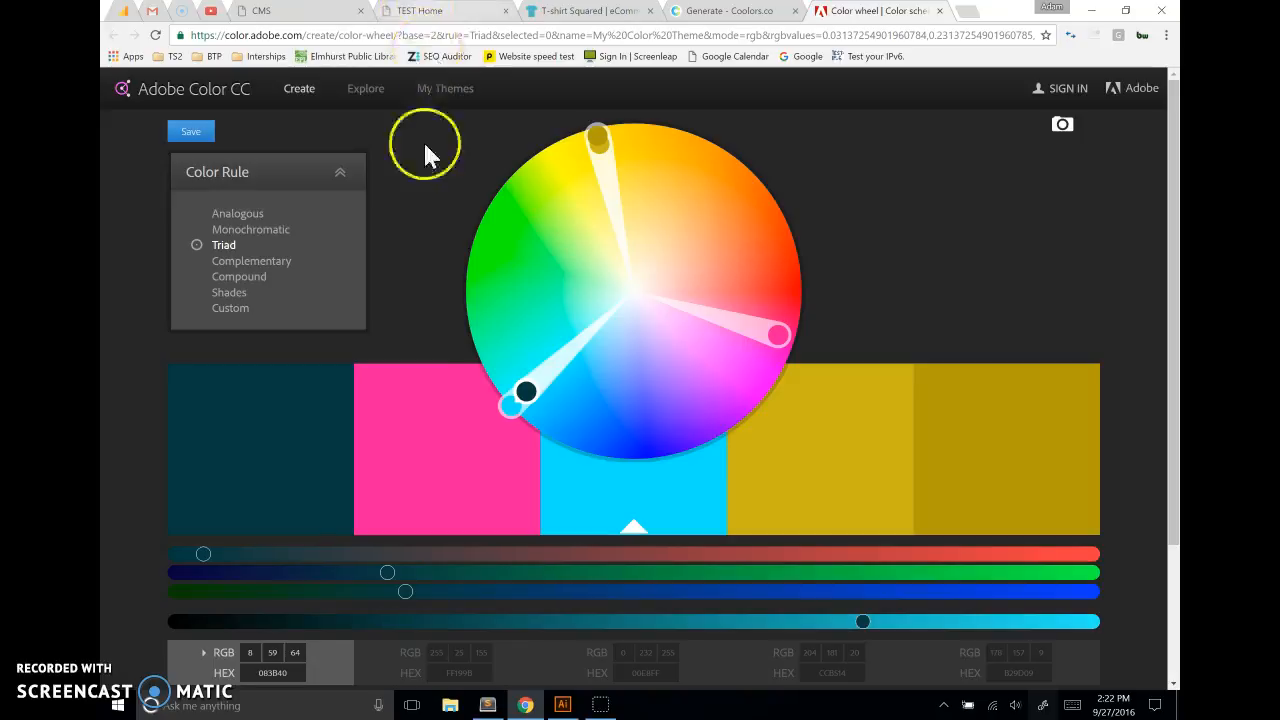
{"action": "left_click", "coordinate": [487, 704]}
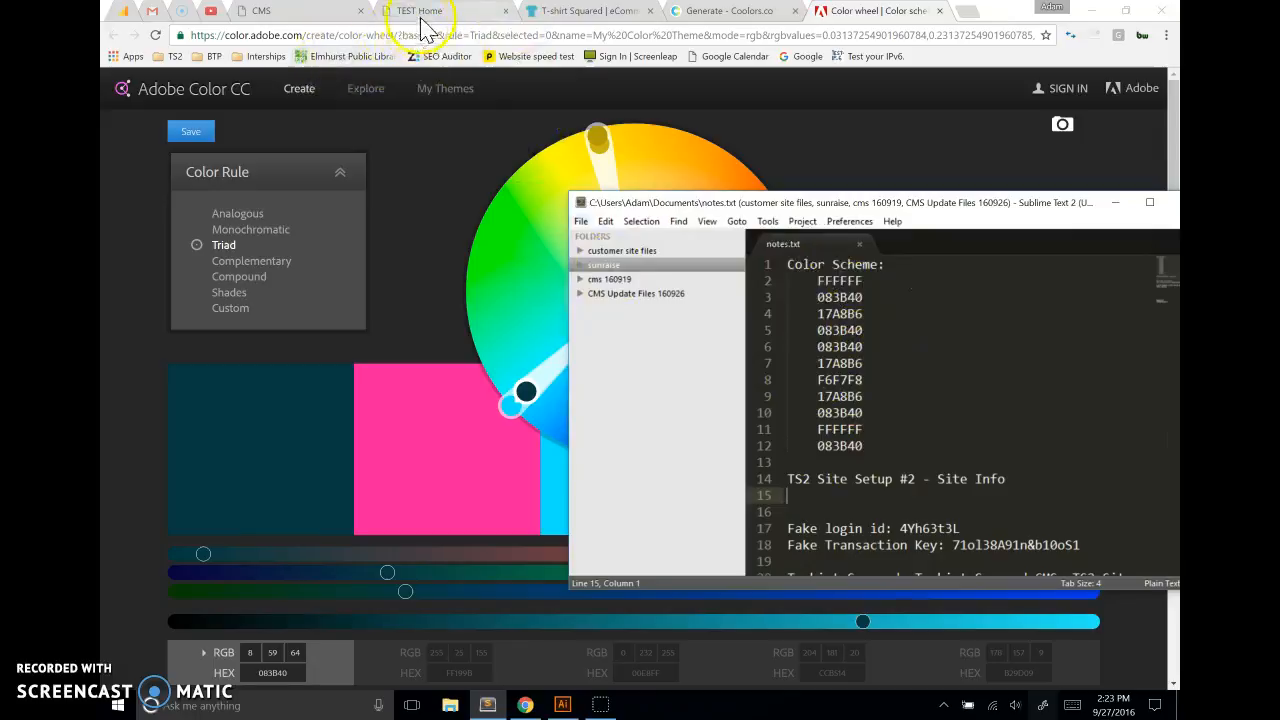
Return to the store's CMS admin in Chrome and open the Color Scheme settings under CMS Management
{"action": "left_click", "coordinate": [305, 22]}
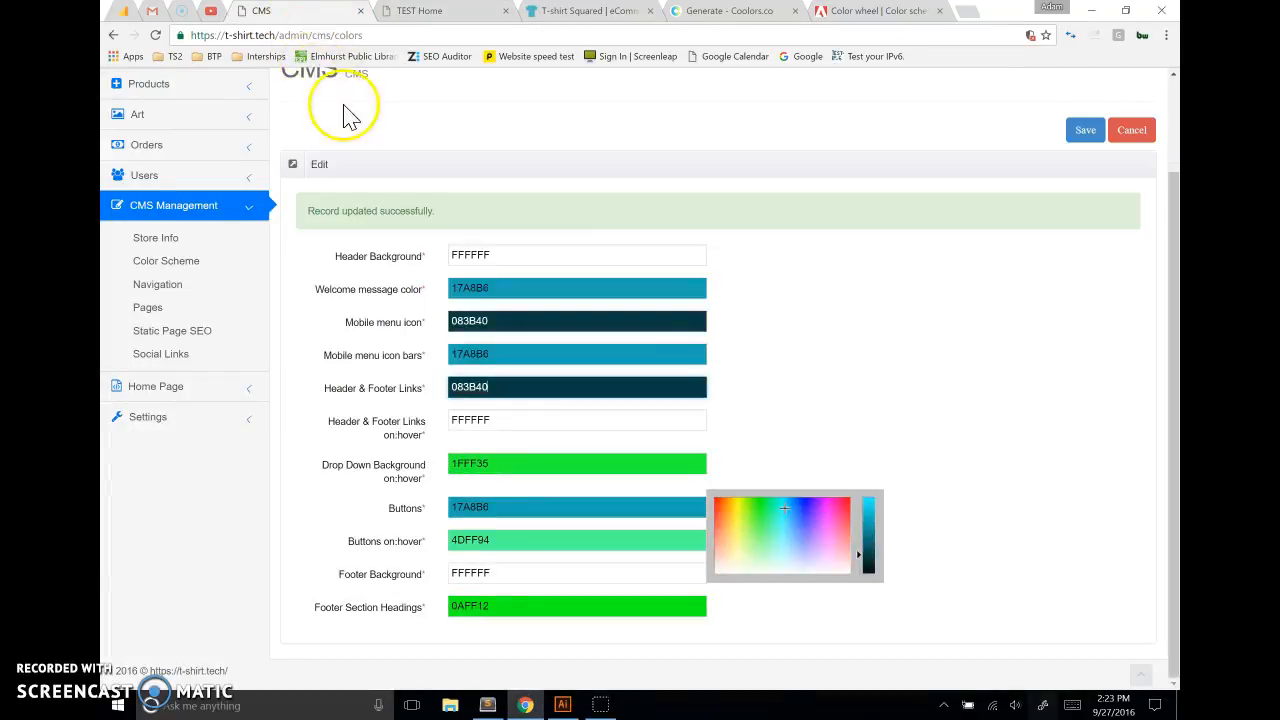
{"action": "scroll", "coordinate": [343, 114], "scroll_direction": "up", "scroll_amount": 2}
{"action": "left_click", "coordinate": [140, 183]}
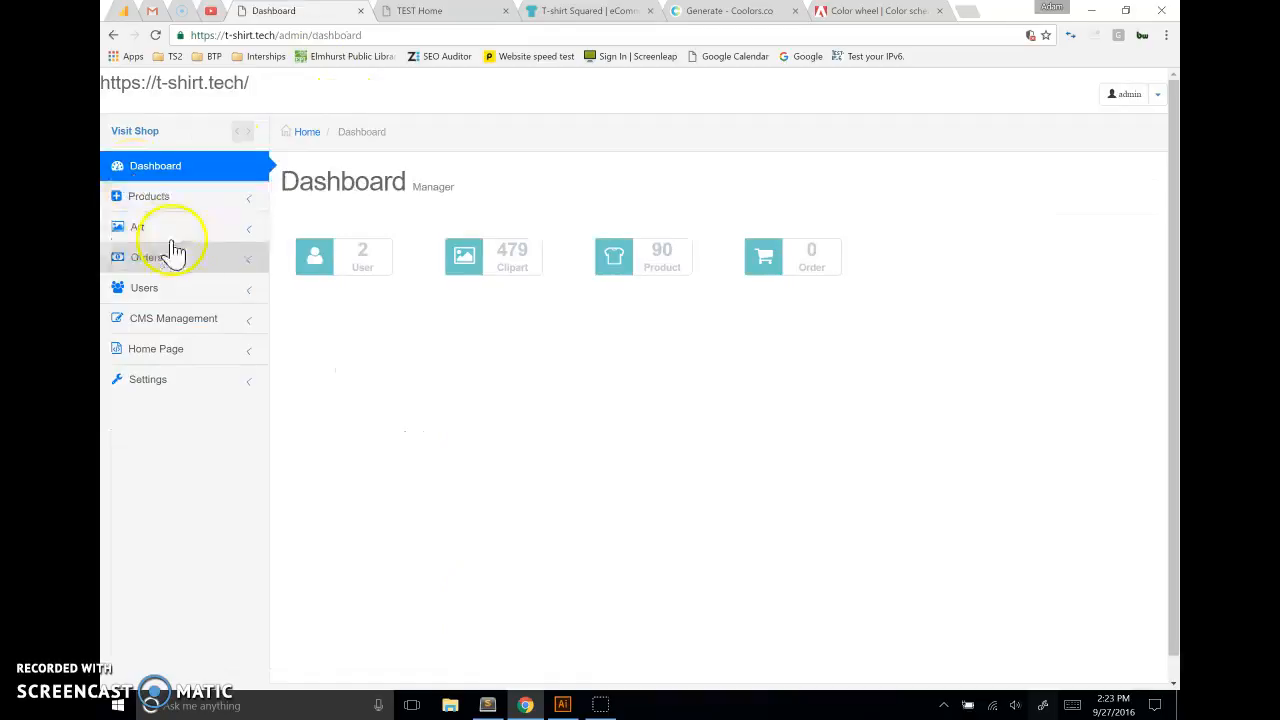
{"action": "left_click", "coordinate": [219, 321]}
{"action": "left_click", "coordinate": [228, 323]}
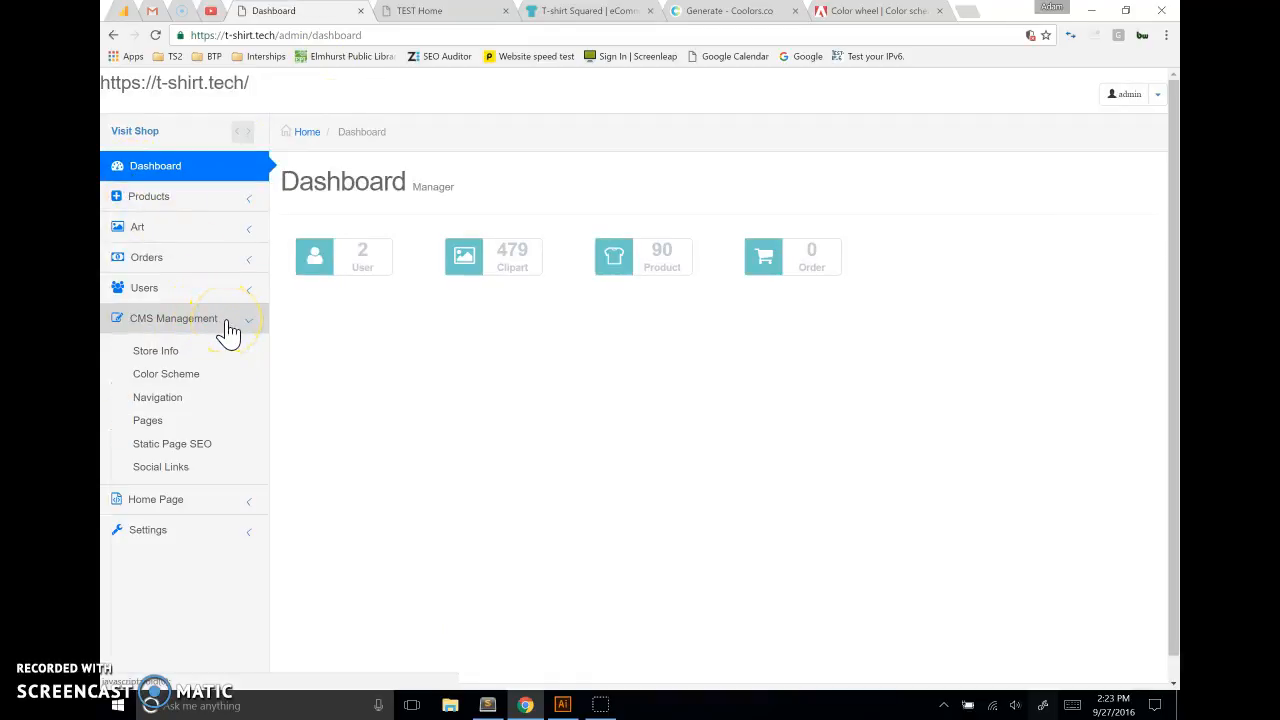
{"action": "left_click", "coordinate": [172, 381]}
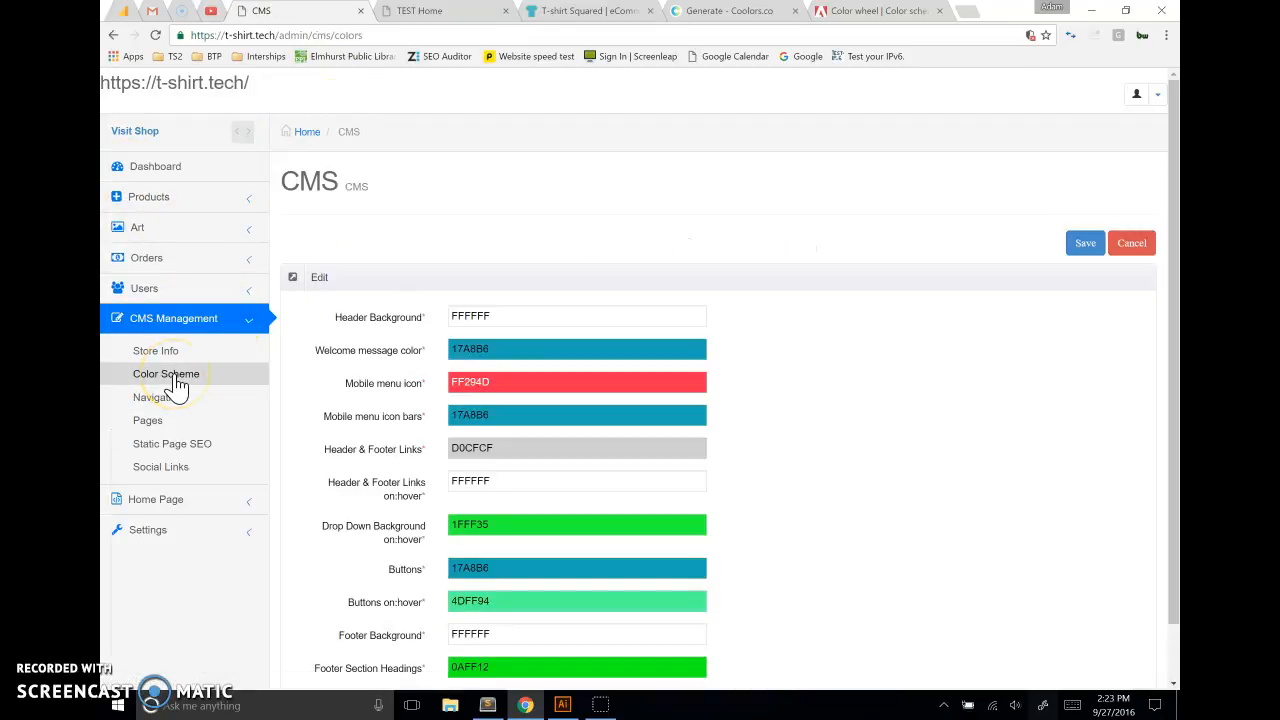
Examine the Header Background and Welcome message color settings in the color scheme form
{"action": "scroll", "coordinate": [629, 280], "scroll_direction": "down", "scroll_amount": 2}
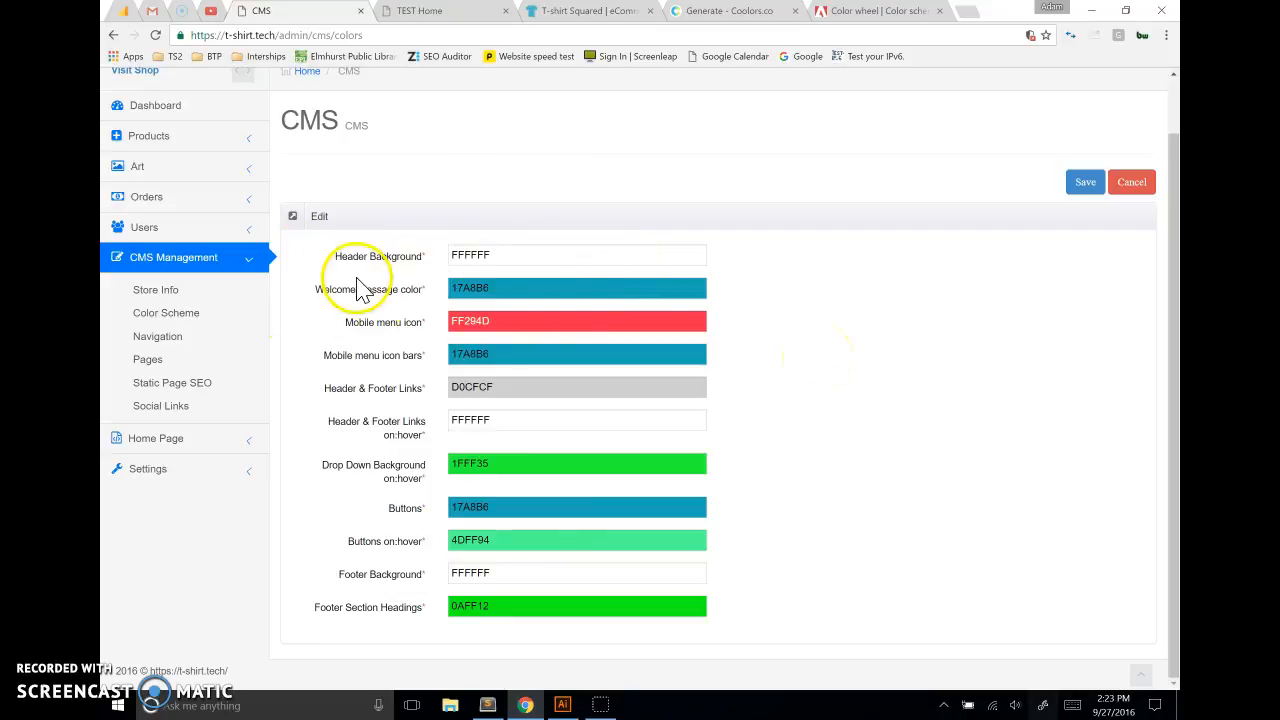
{"action": "left_click_drag", "start_coordinate": [335, 256], "coordinate": [428, 271]}
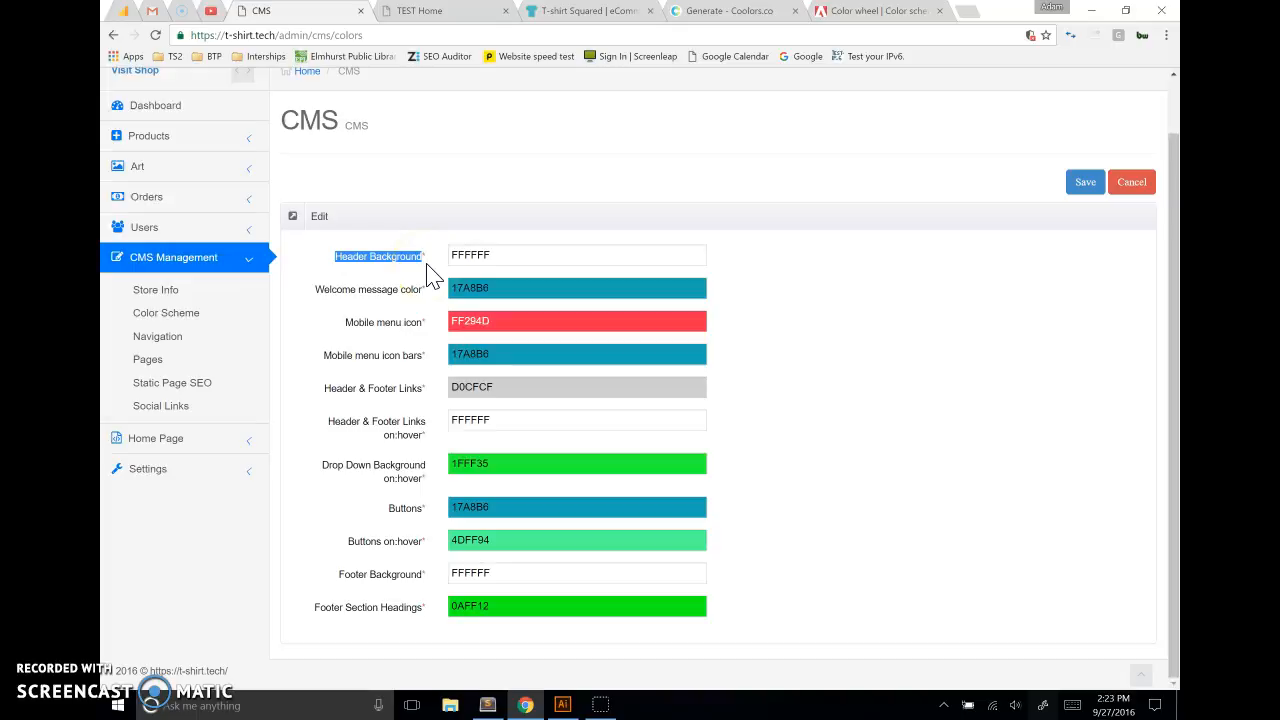
{"action": "left_click", "coordinate": [405, 268]}
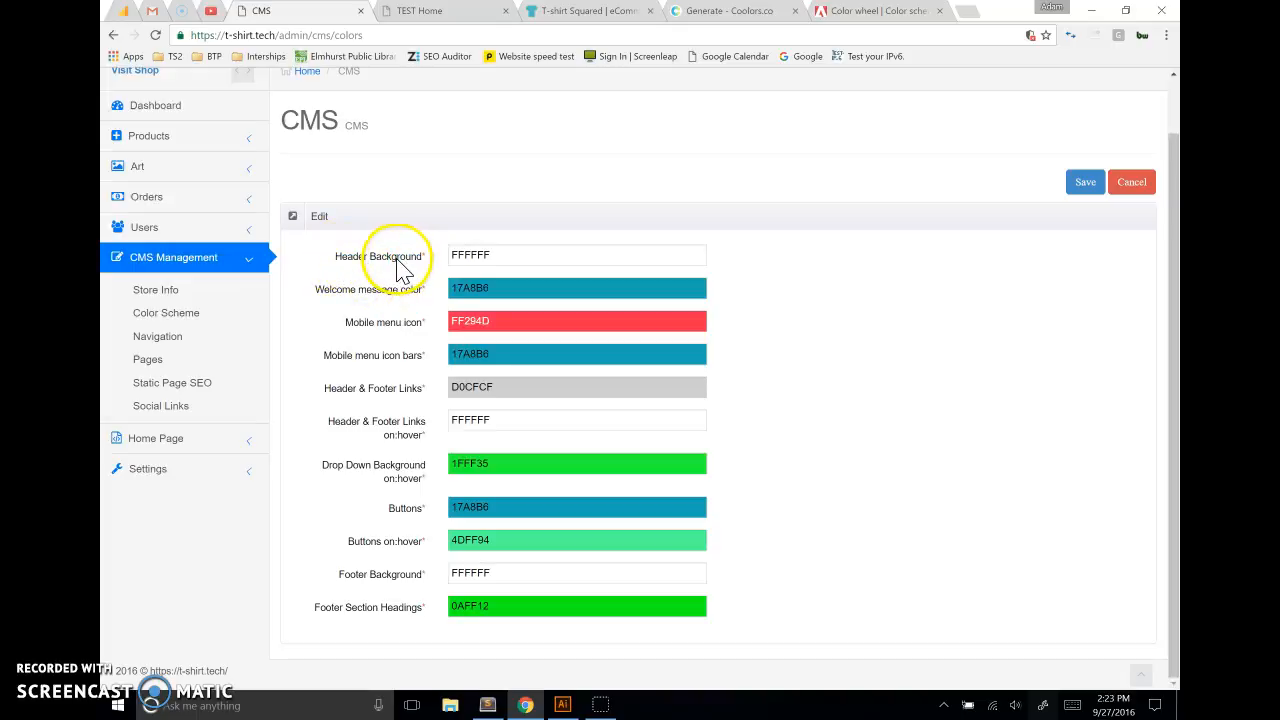
{"action": "left_click_drag", "start_coordinate": [314, 290], "coordinate": [421, 304]}
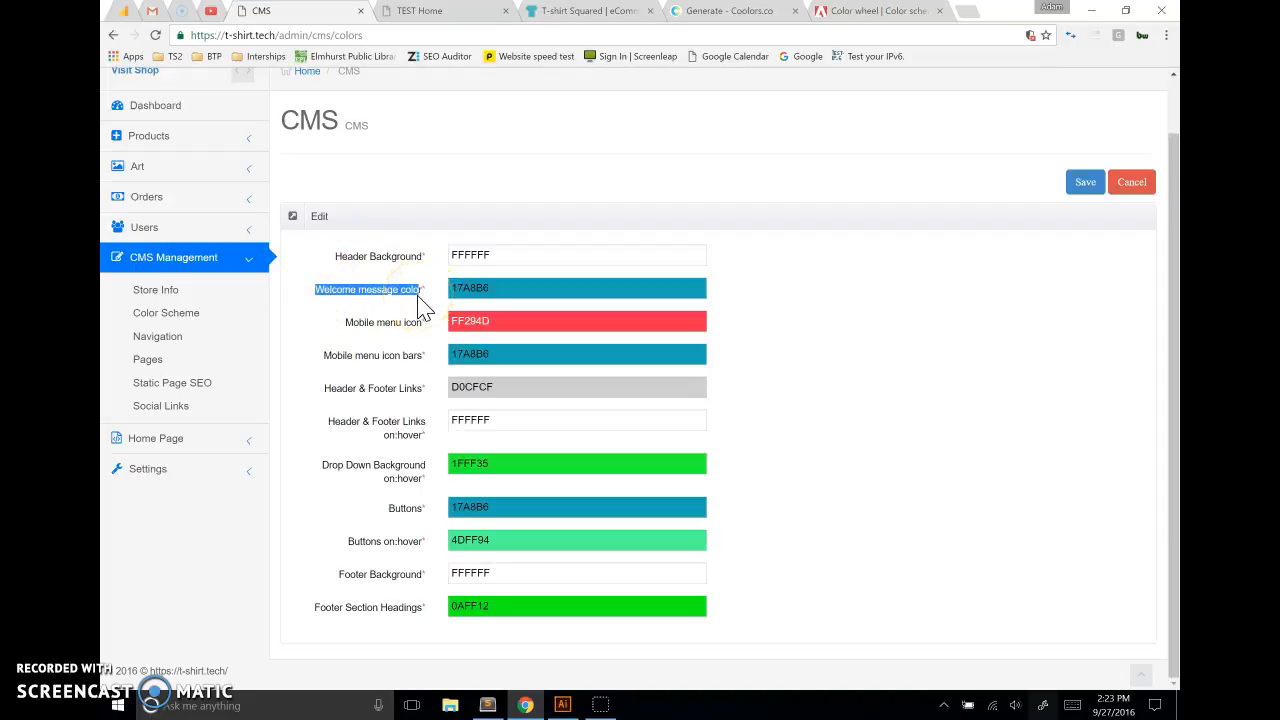
Examine the Mobile menu icon setting by viewing the storefront in a narrowed browser window, and return to the CMS color form
{"action": "left_click_drag", "start_coordinate": [345, 322], "coordinate": [421, 333]}
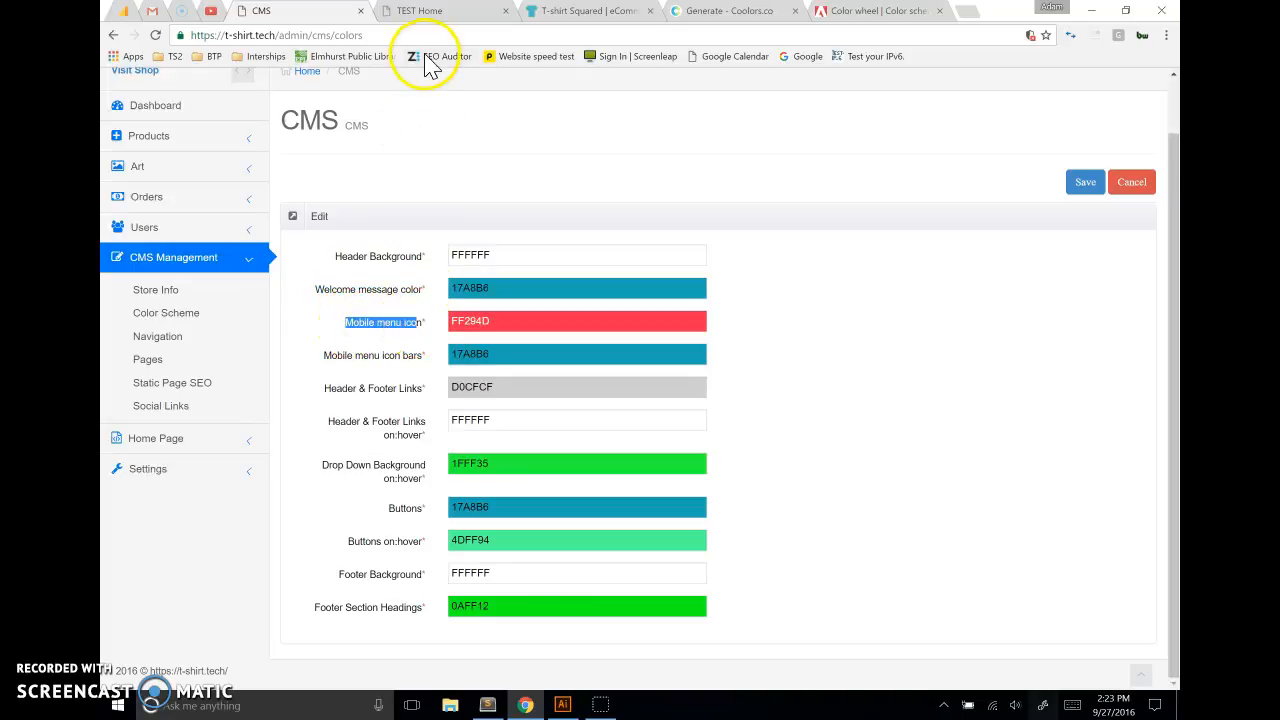
{"action": "left_click", "coordinate": [445, 15]}
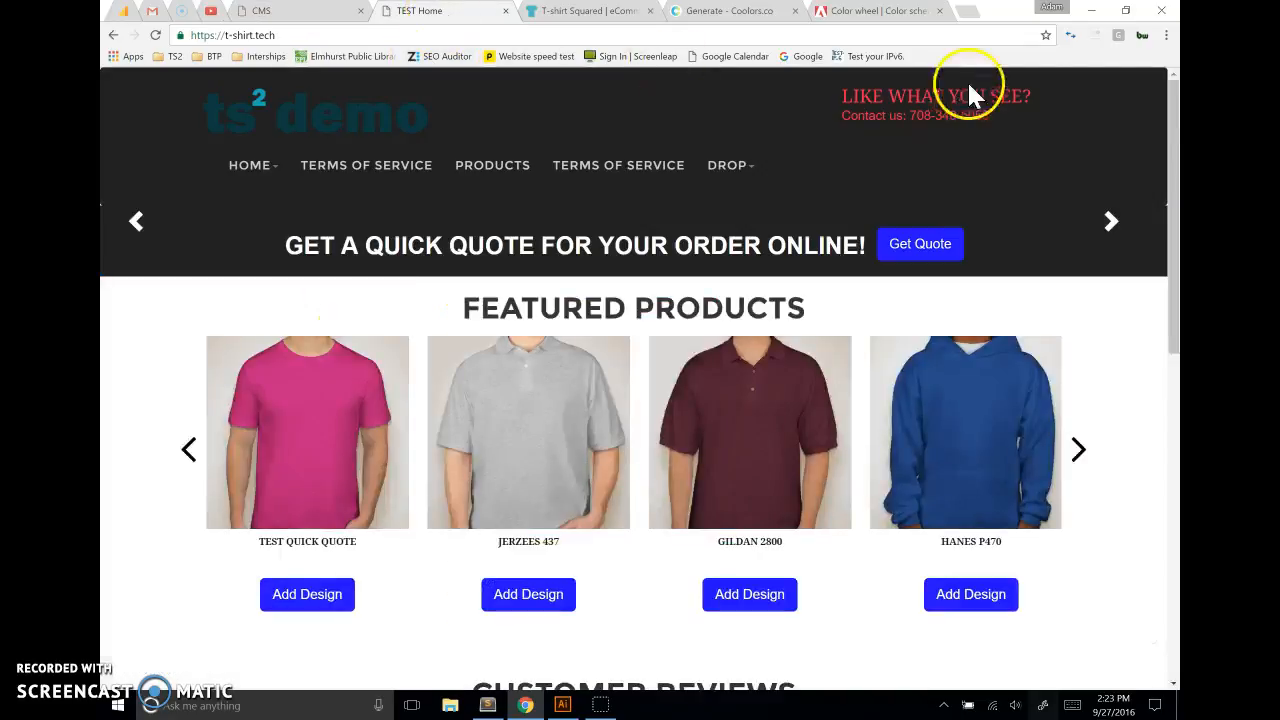
{"action": "left_click", "coordinate": [1126, 12]}
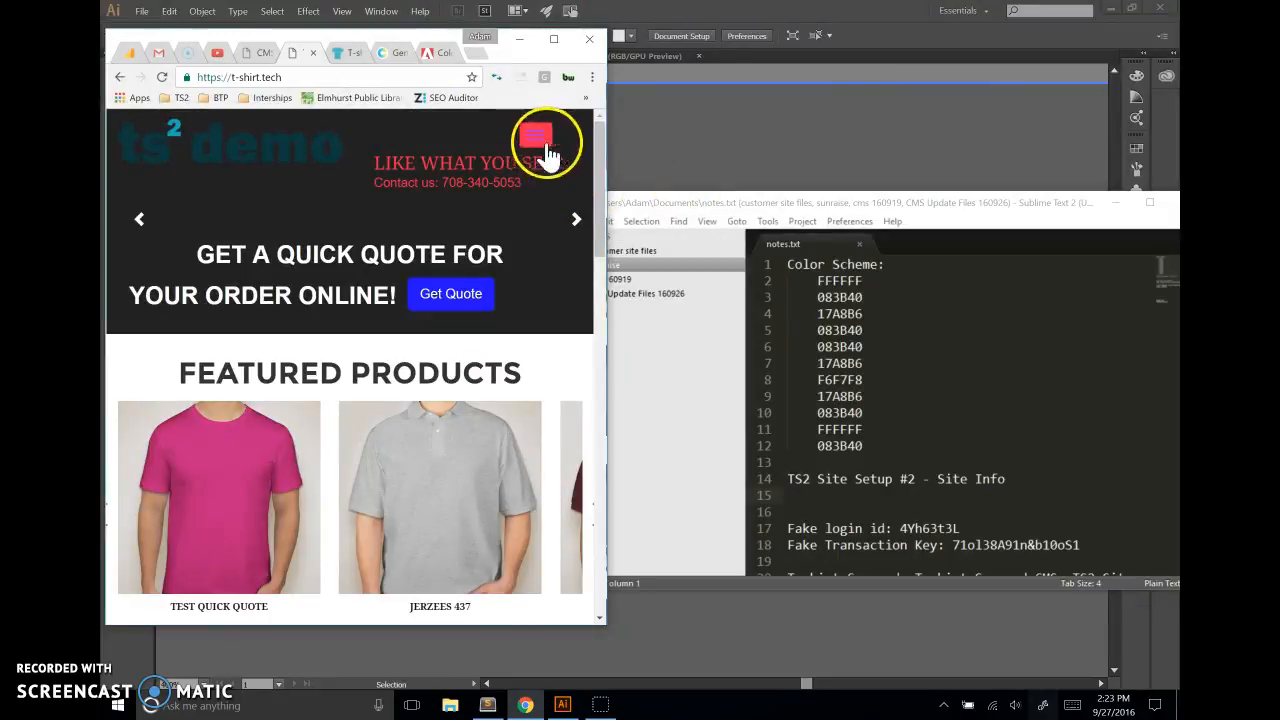
{"action": "left_click", "coordinate": [553, 39]}
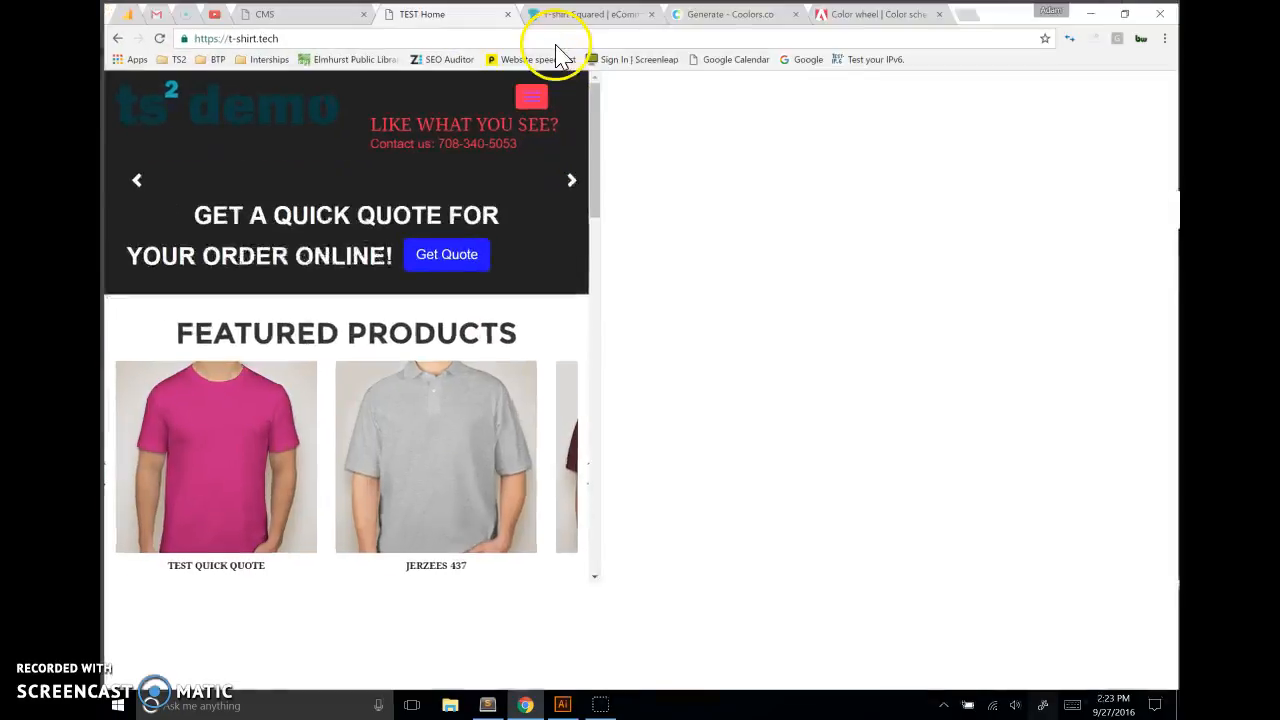
{"action": "left_click", "coordinate": [285, 18]}
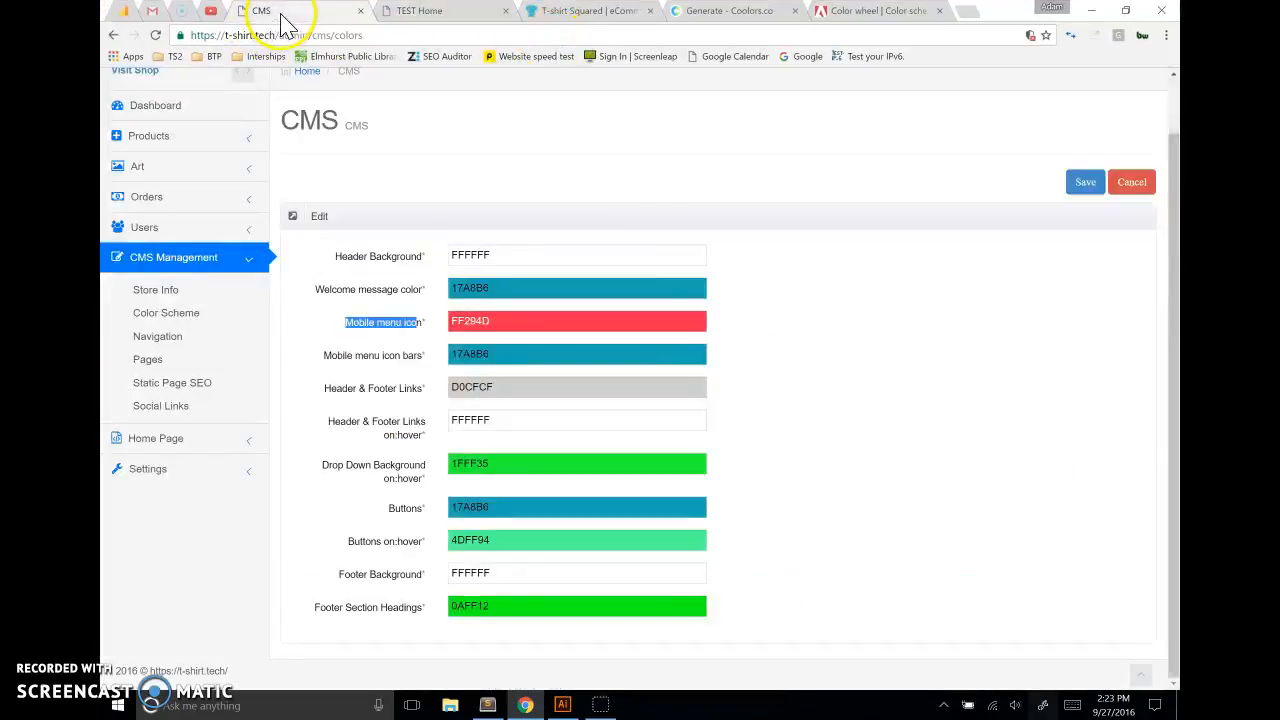
Examine the Mobile menu icon bars, Header & Footer Links and Header & Footer Links on:hover settings in the color form
{"action": "left_click_drag", "start_coordinate": [324, 358], "coordinate": [425, 372]}
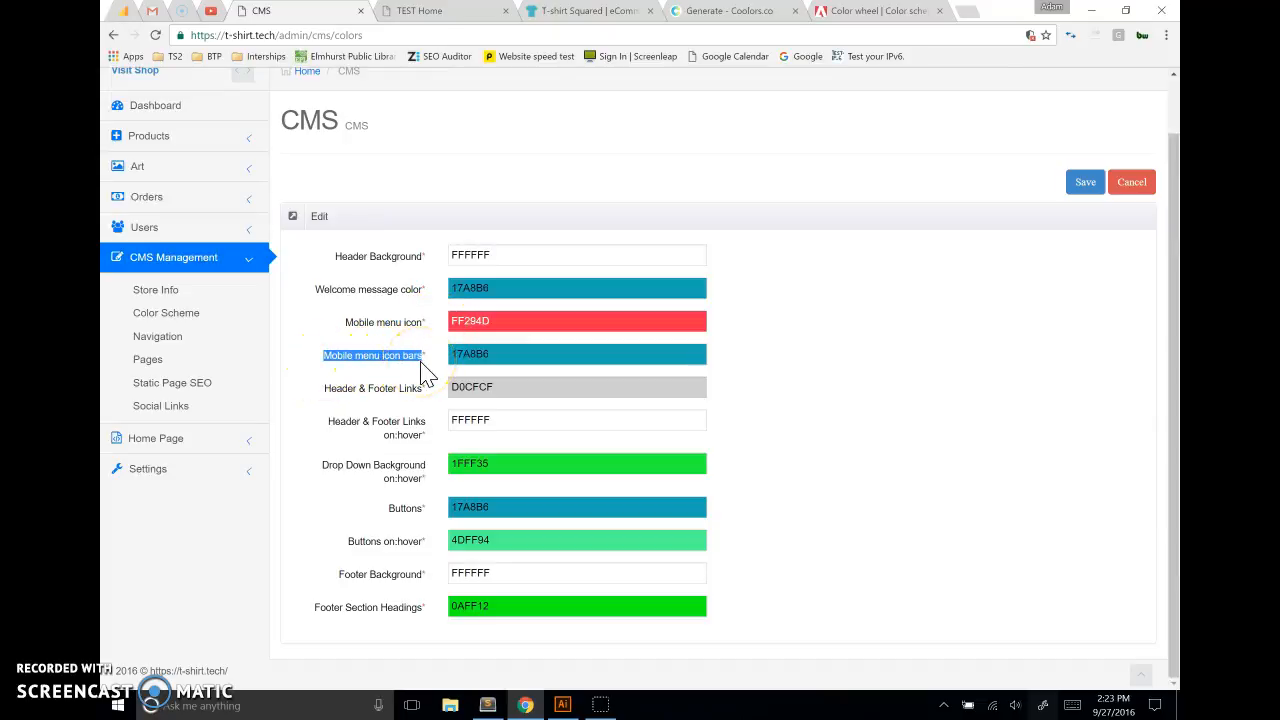
{"action": "left_click_drag", "start_coordinate": [330, 395], "coordinate": [425, 400]}
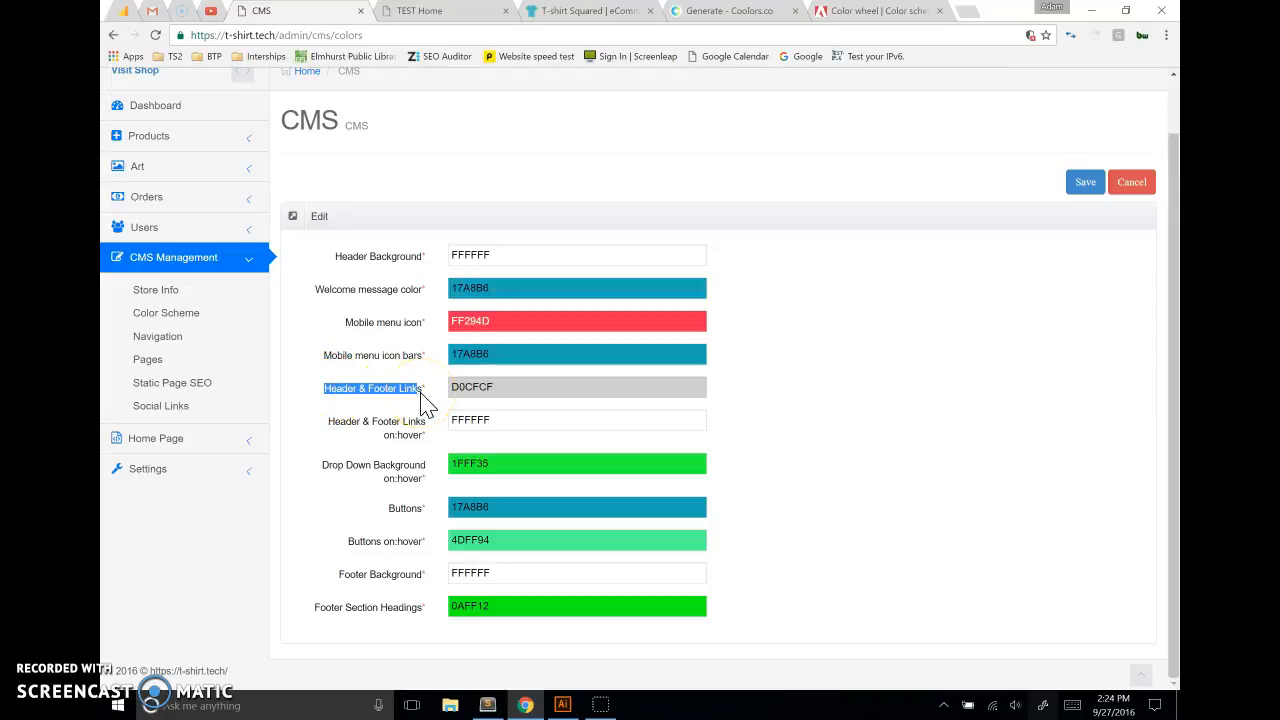
{"action": "left_click_drag", "start_coordinate": [331, 417], "coordinate": [421, 436]}
{"action": "left_click", "coordinate": [405, 430]}
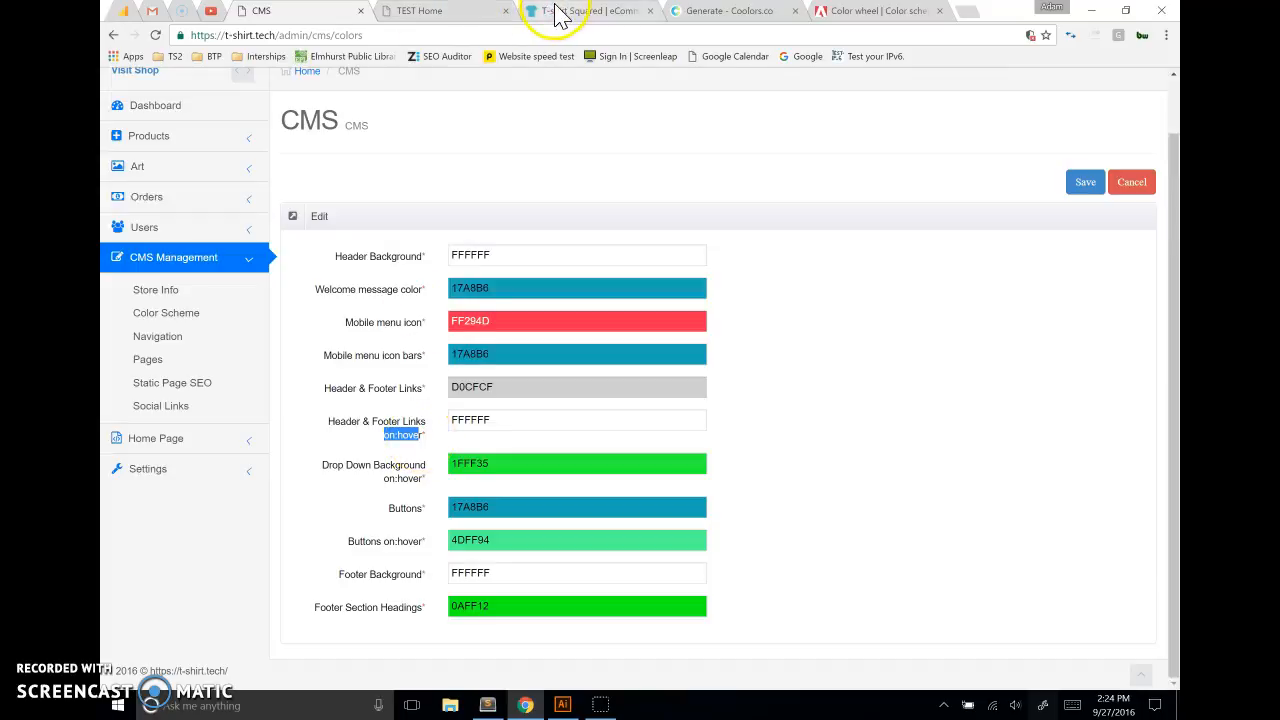
Compare the Drop Down Background and button hover settings with the storefront's Add Design button and expanded Home menu
{"action": "left_click", "coordinate": [416, 11]}
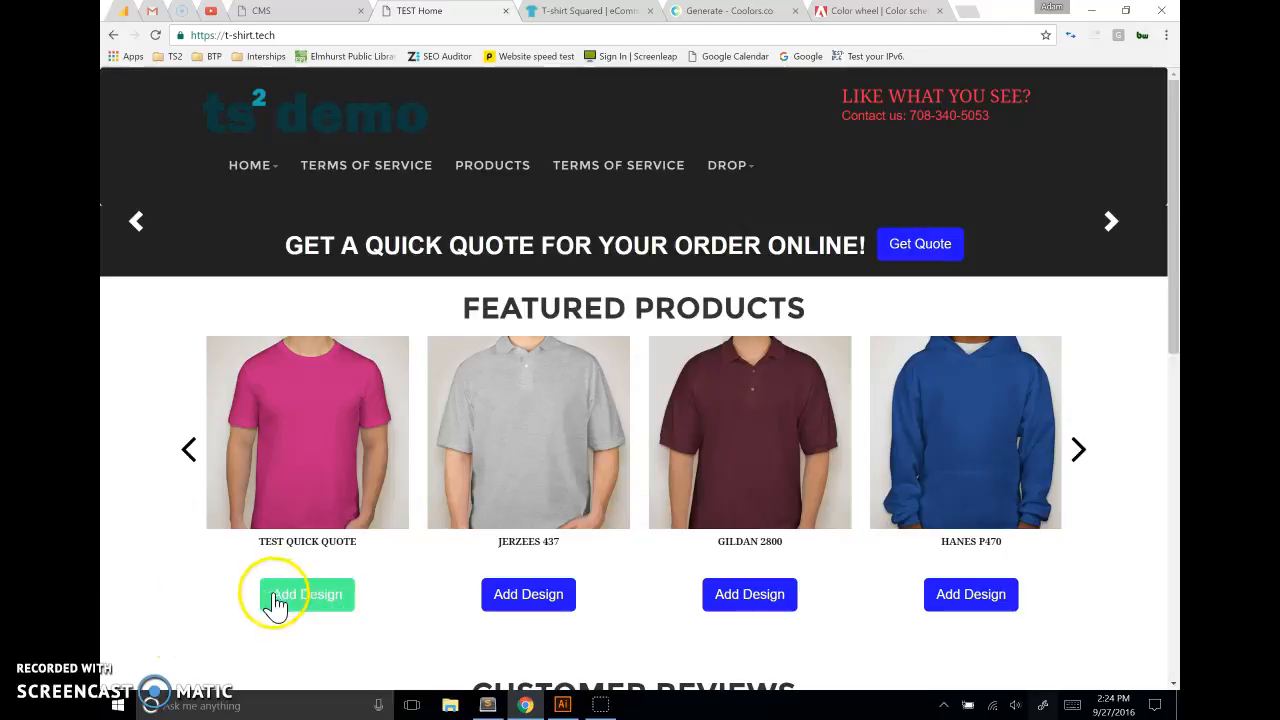
{"action": "left_click", "coordinate": [305, 12]}
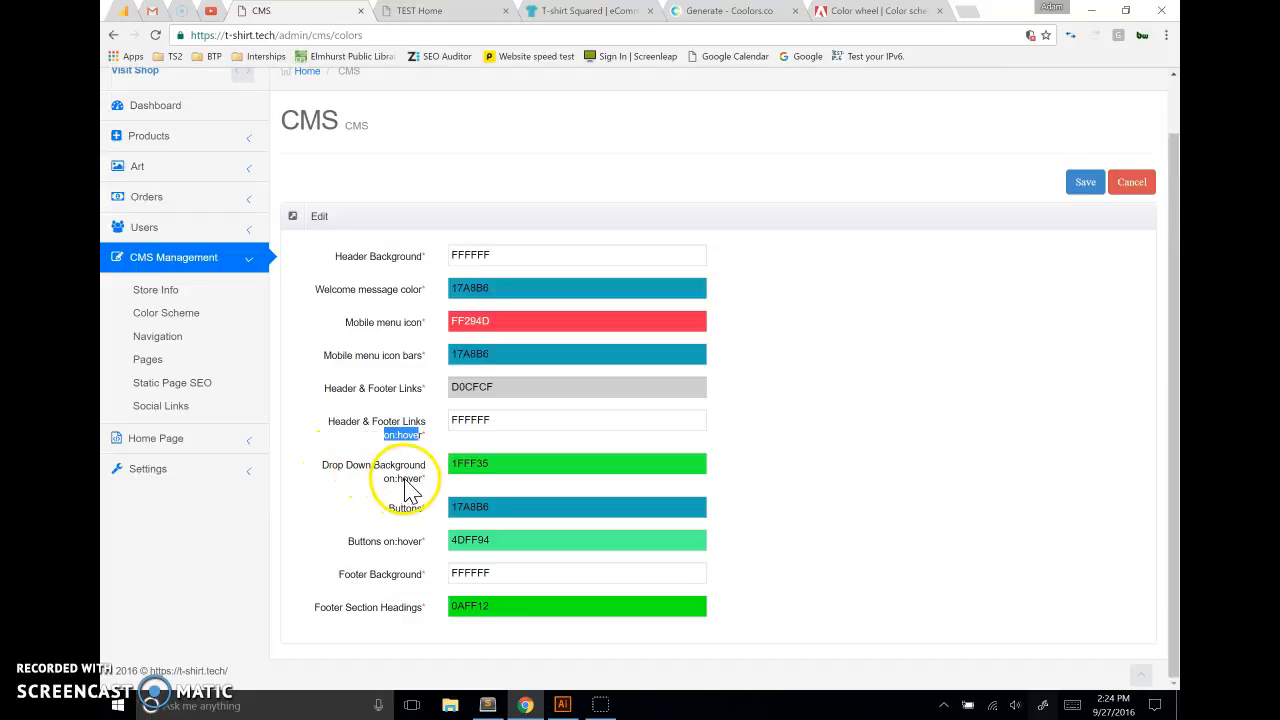
{"action": "left_click", "coordinate": [410, 12]}
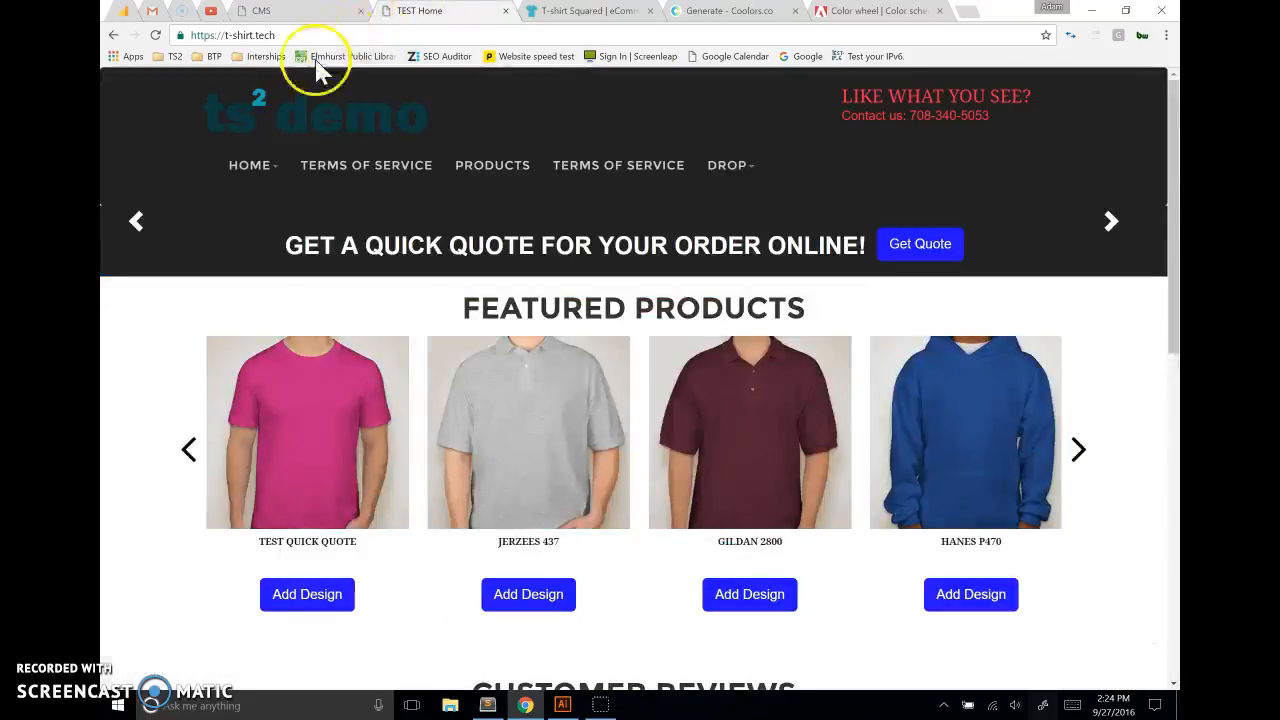
{"action": "mouse_move", "coordinate": [280, 175]}
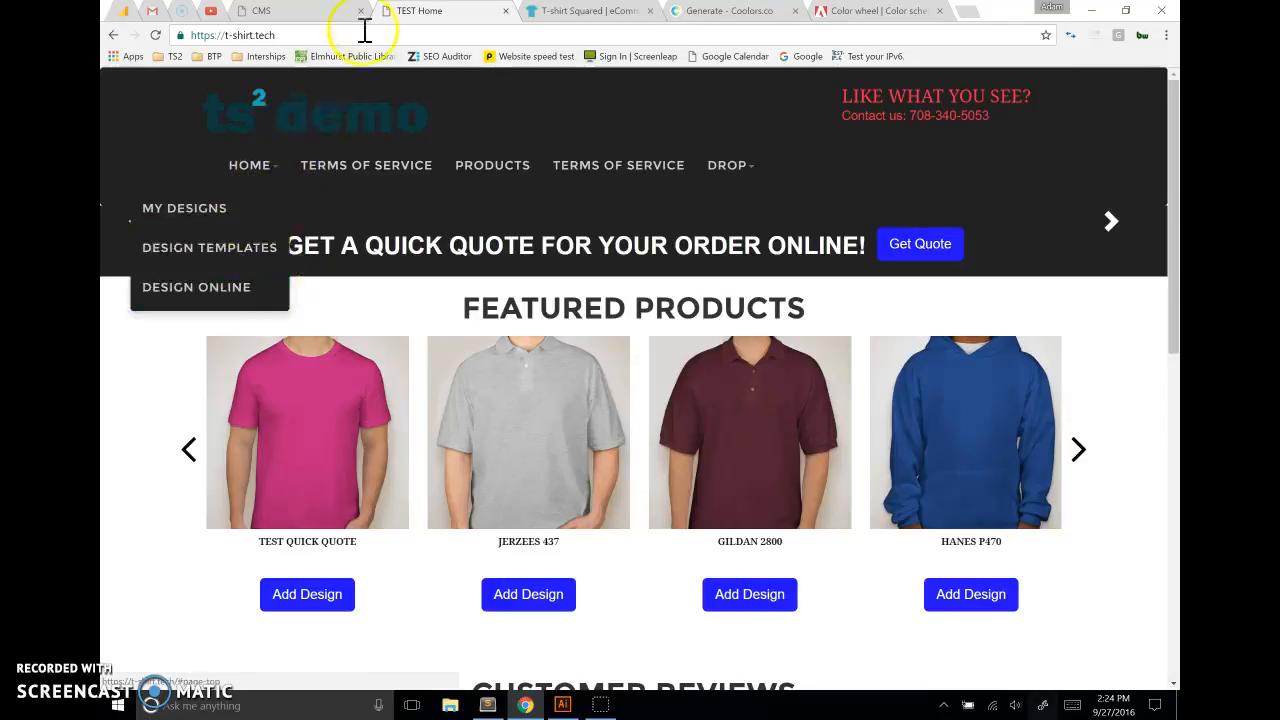
Return to the CMS color form and examine the Buttons, Buttons on:hover, Footer Background and Footer Section Headings settings
{"action": "left_click", "coordinate": [300, 11]}
{"action": "double_click", "coordinate": [404, 508]}
{"action": "left_click_drag", "start_coordinate": [350, 540], "coordinate": [407, 541]}
{"action": "left_click_drag", "start_coordinate": [340, 574], "coordinate": [400, 585]}
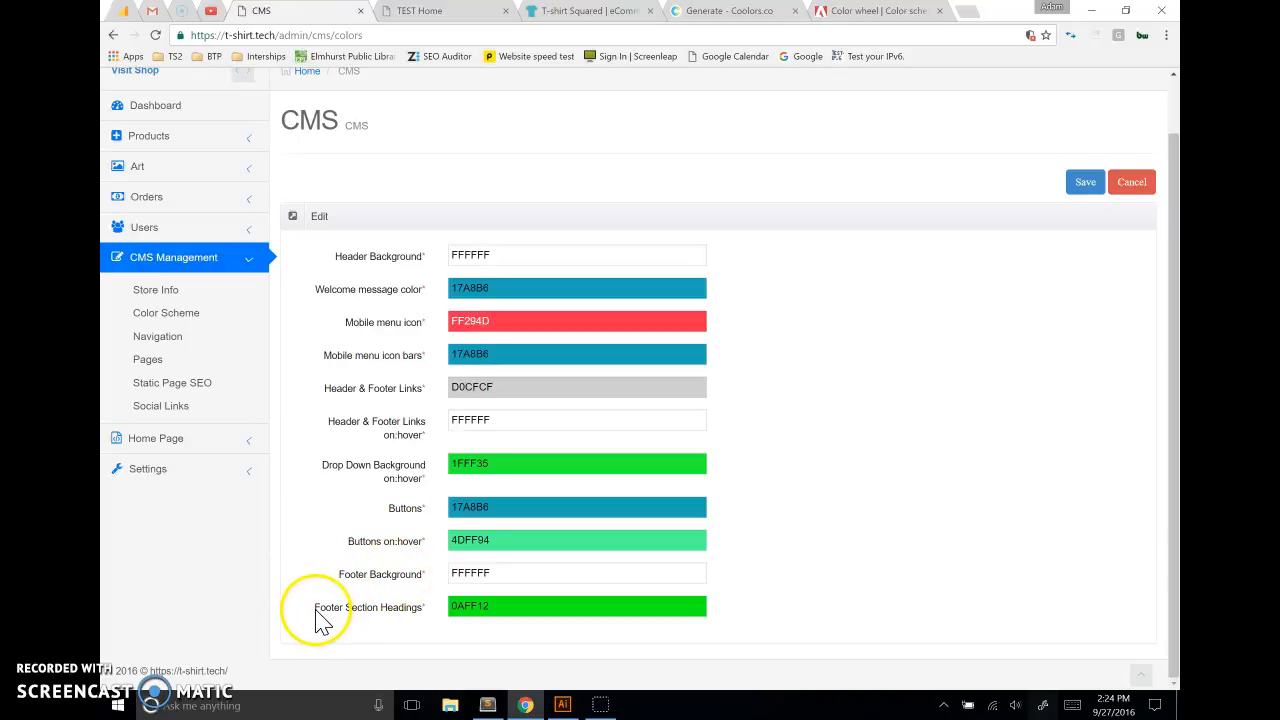
{"action": "left_click_drag", "start_coordinate": [316, 607], "coordinate": [422, 609]}
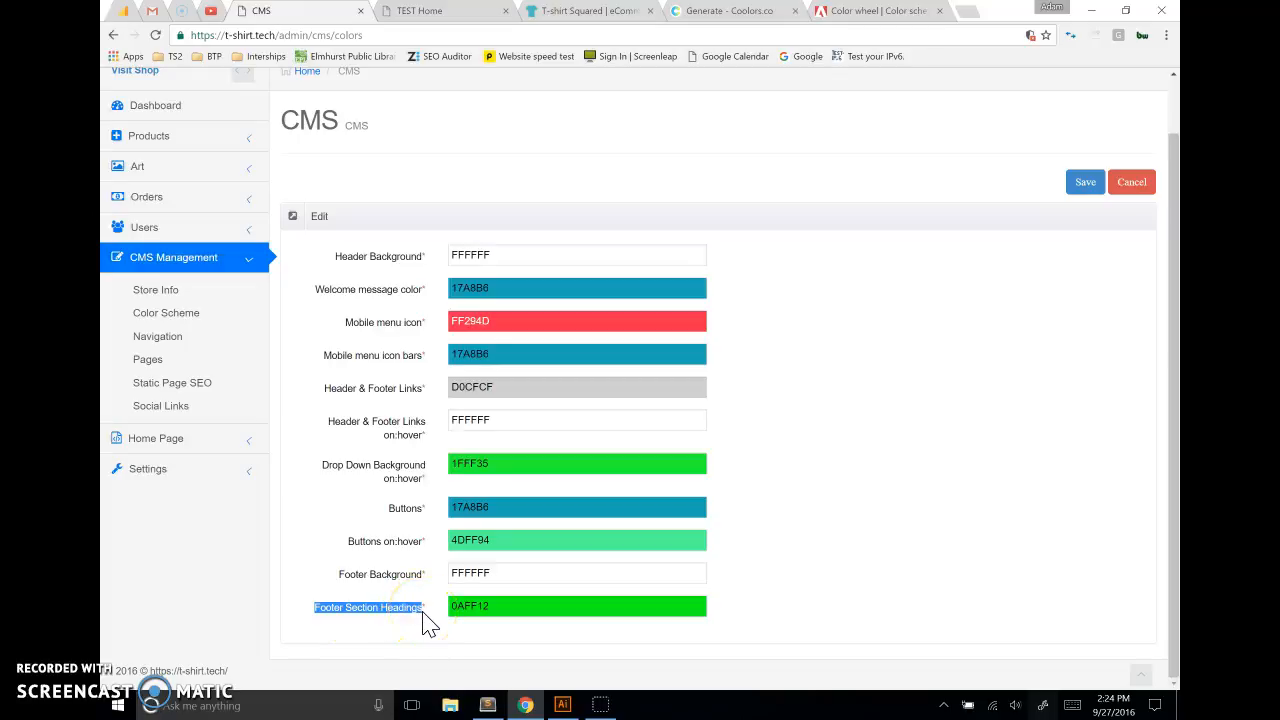
{"action": "left_click", "coordinate": [841, 360]}
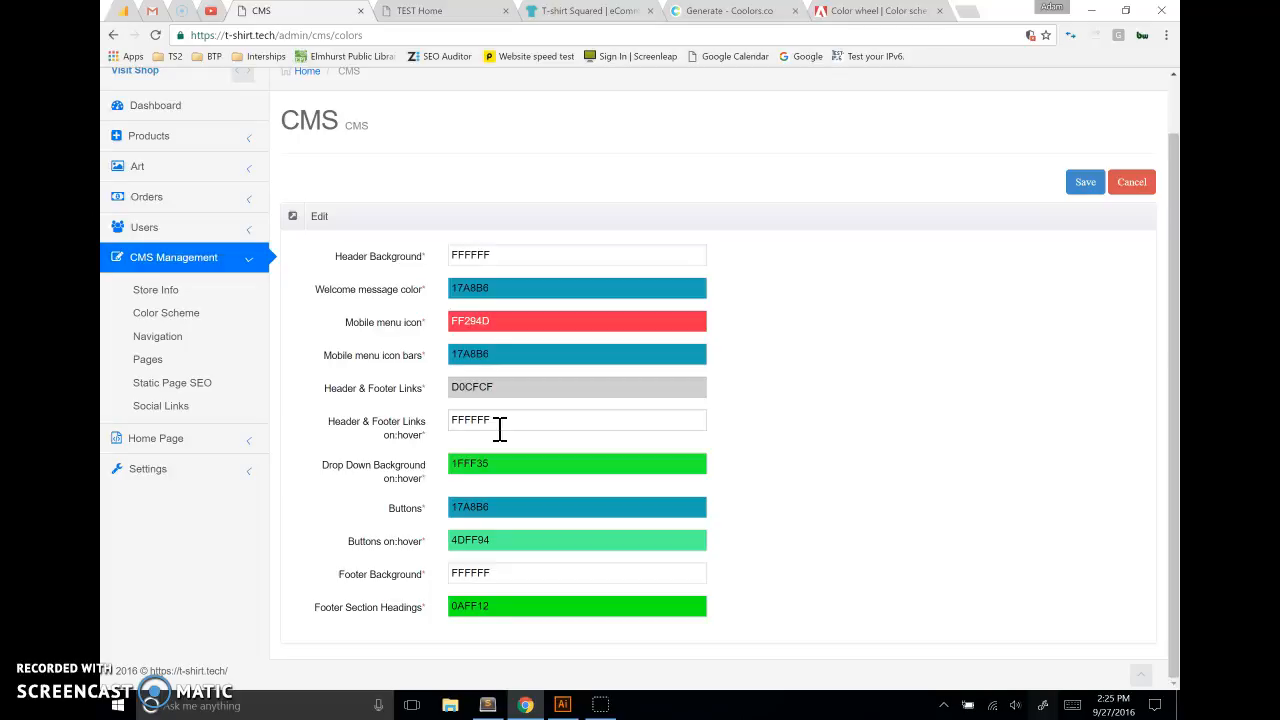
Place the Sublime Text window with notes.txt side by side with the Chrome window showing the CMS color form
{"action": "left_click", "coordinate": [488, 708]}
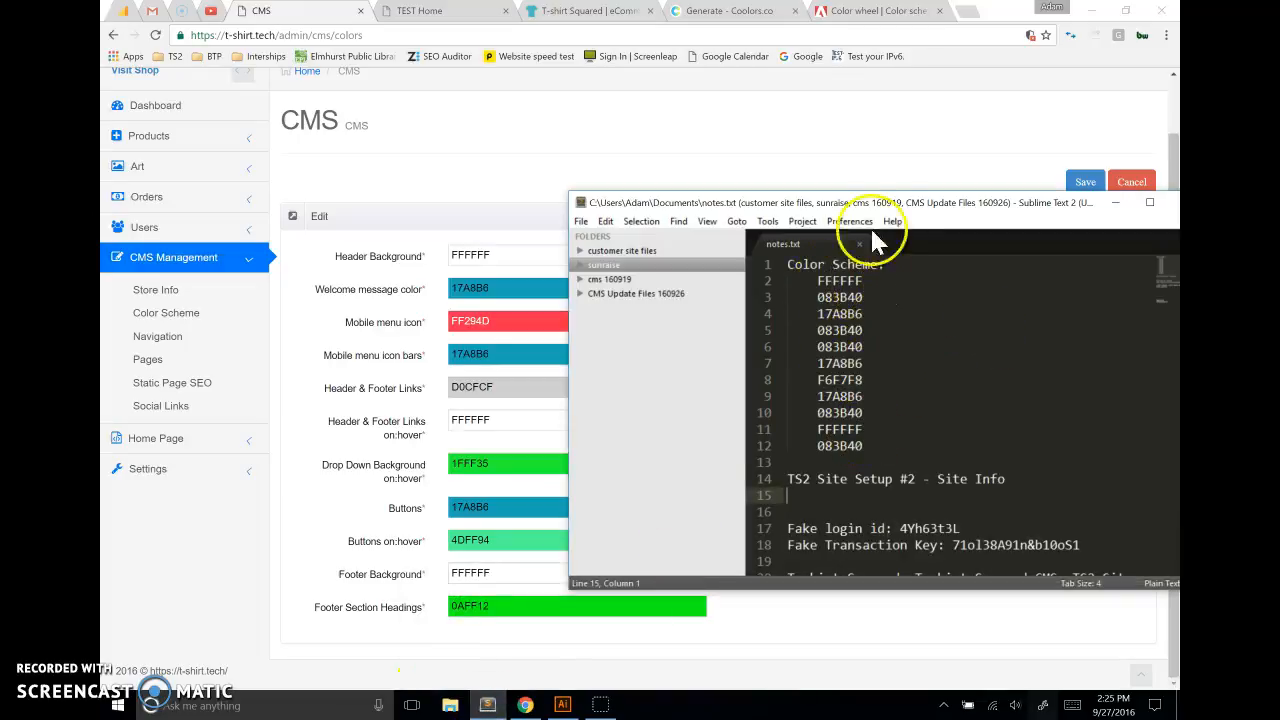
{"action": "left_click_drag", "start_coordinate": [887, 208], "coordinate": [1176, 400]}
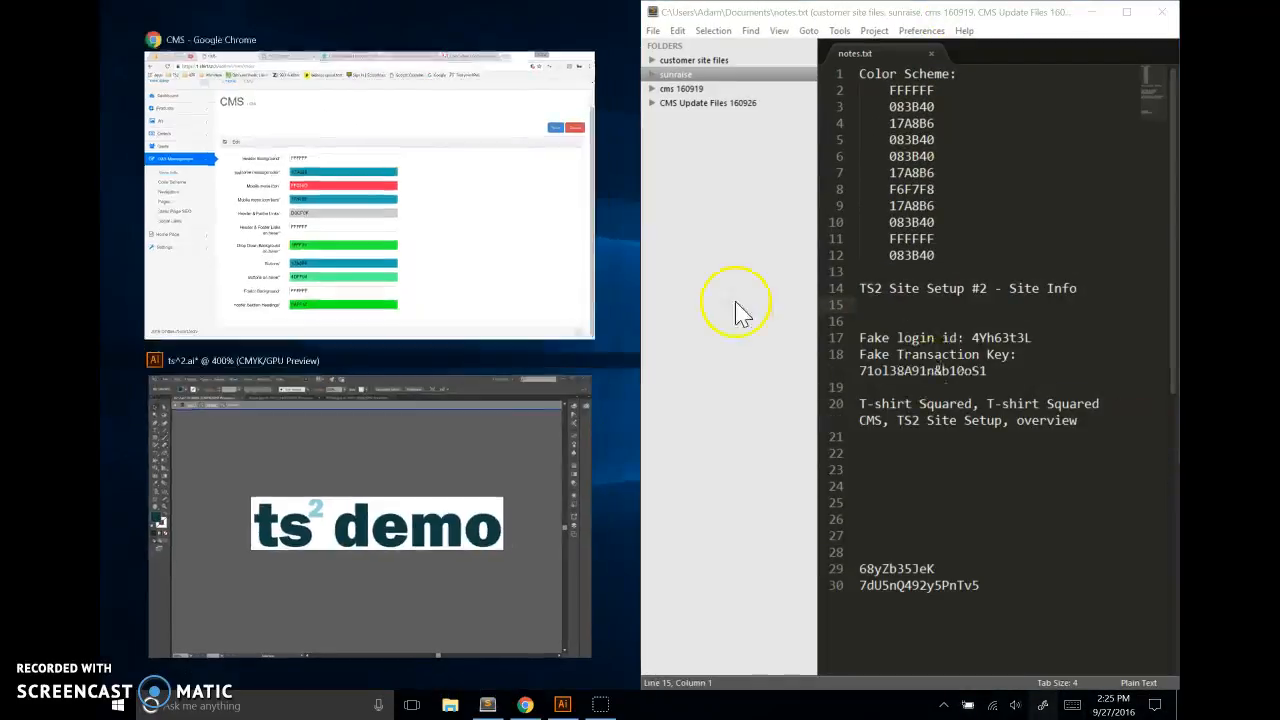
{"action": "left_click", "coordinate": [486, 209]}
Copy 083B40 from the Color Scheme list in notes.txt and set the Welcome message color to it
{"action": "scroll", "coordinate": [303, 354], "scroll_direction": "down", "scroll_amount": 2}
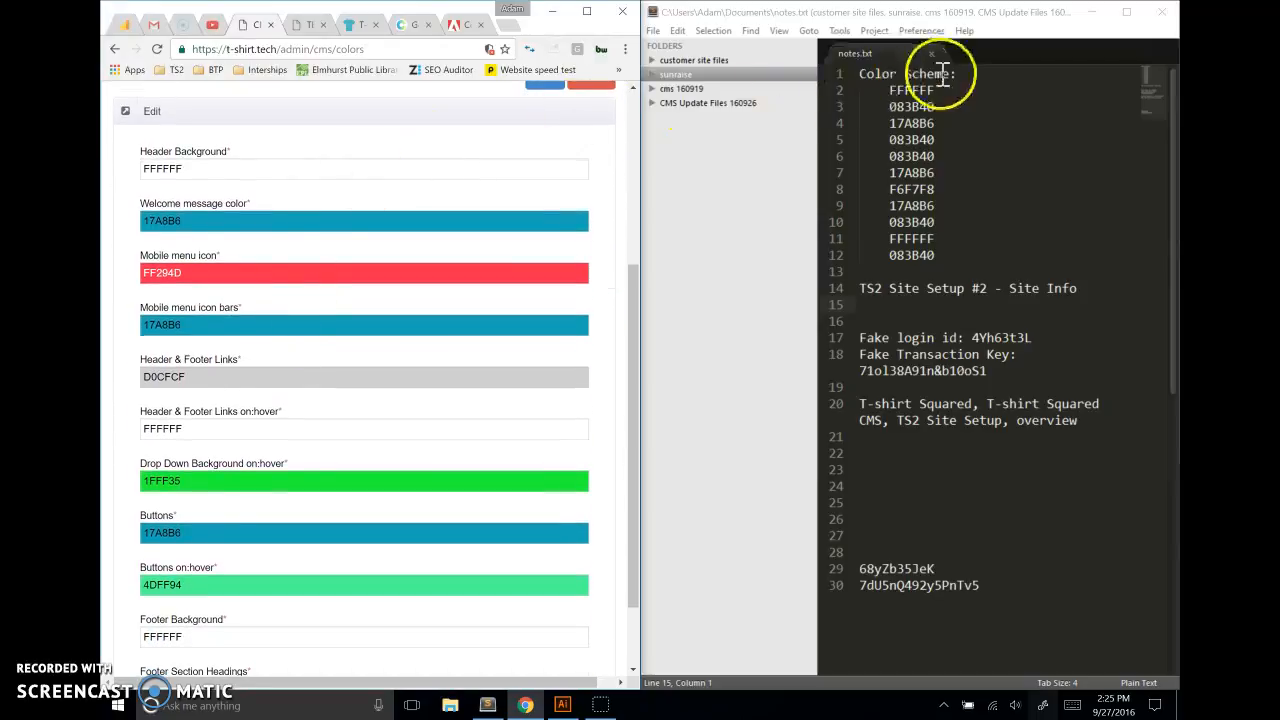
{"action": "double_click", "coordinate": [895, 104]}
{"action": "key", "text": "ctrl+c"}
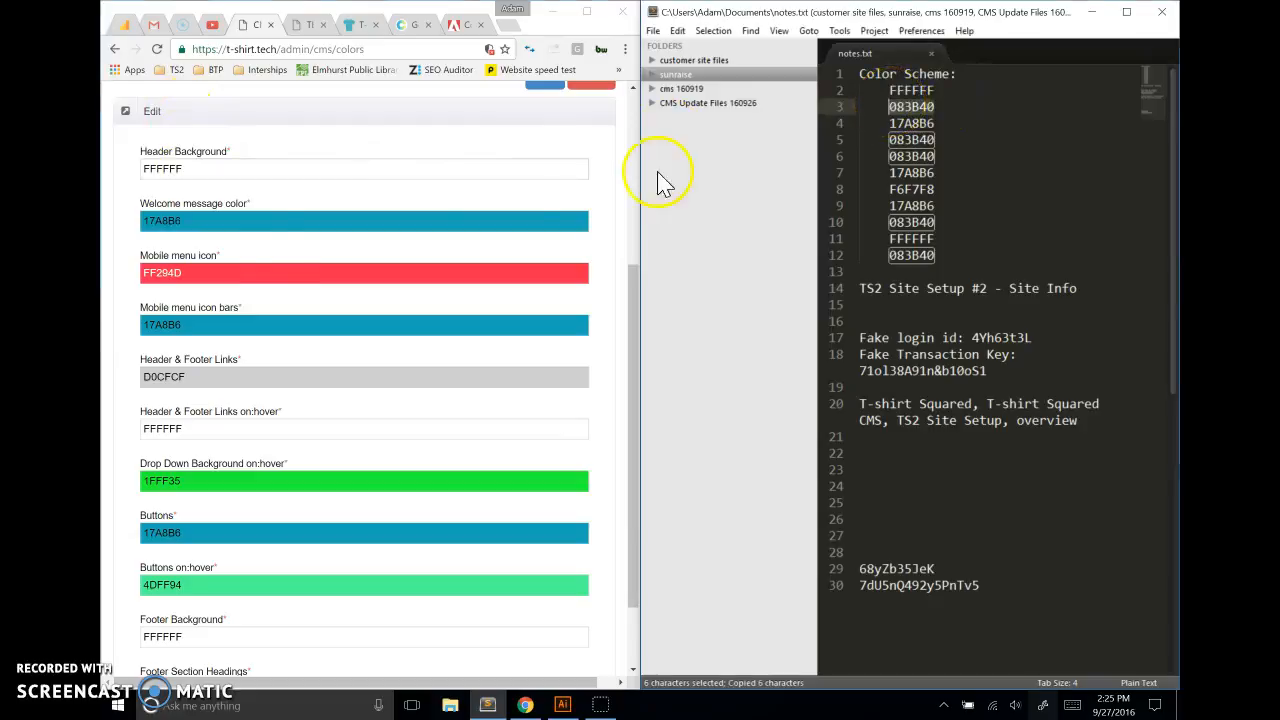
{"action": "double_click", "coordinate": [175, 220]}
{"action": "key", "text": "ctrl+v"}
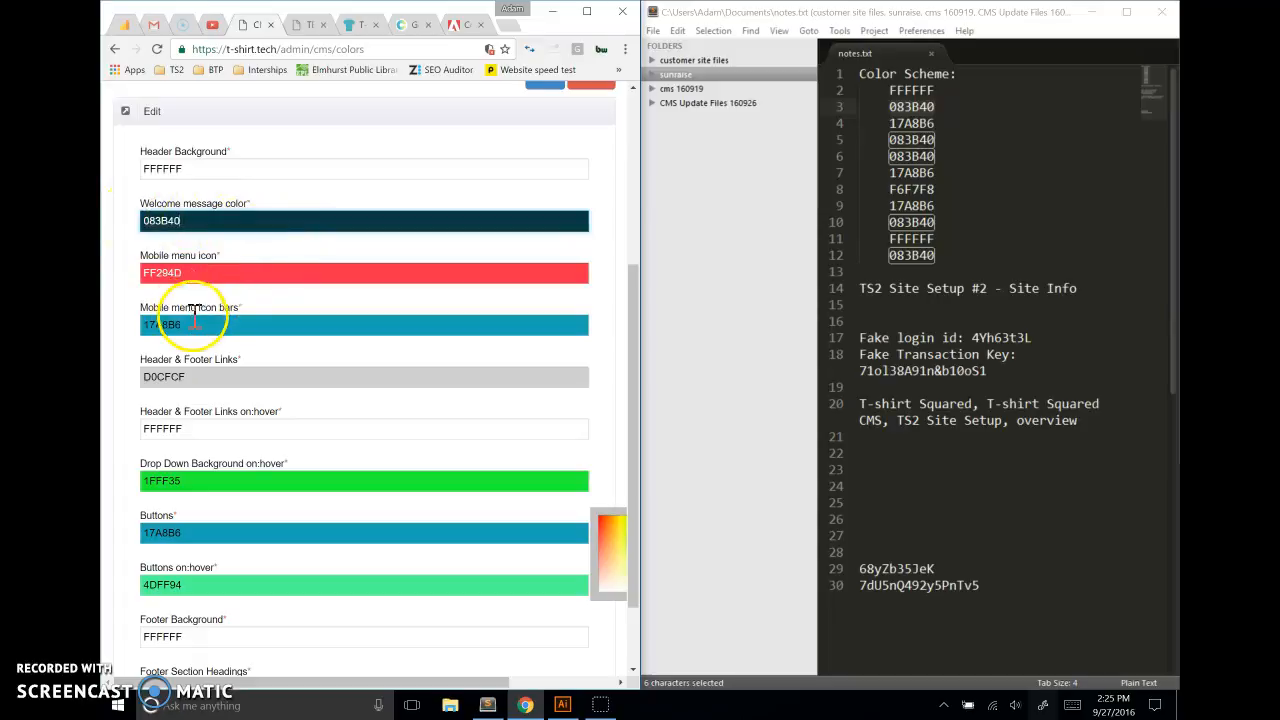
Set the Mobile menu icon bars and Header & Footer Links colors to 083B40
{"action": "left_click_drag", "start_coordinate": [200, 324], "coordinate": [108, 337]}
{"action": "key", "text": "ctrl+v"}
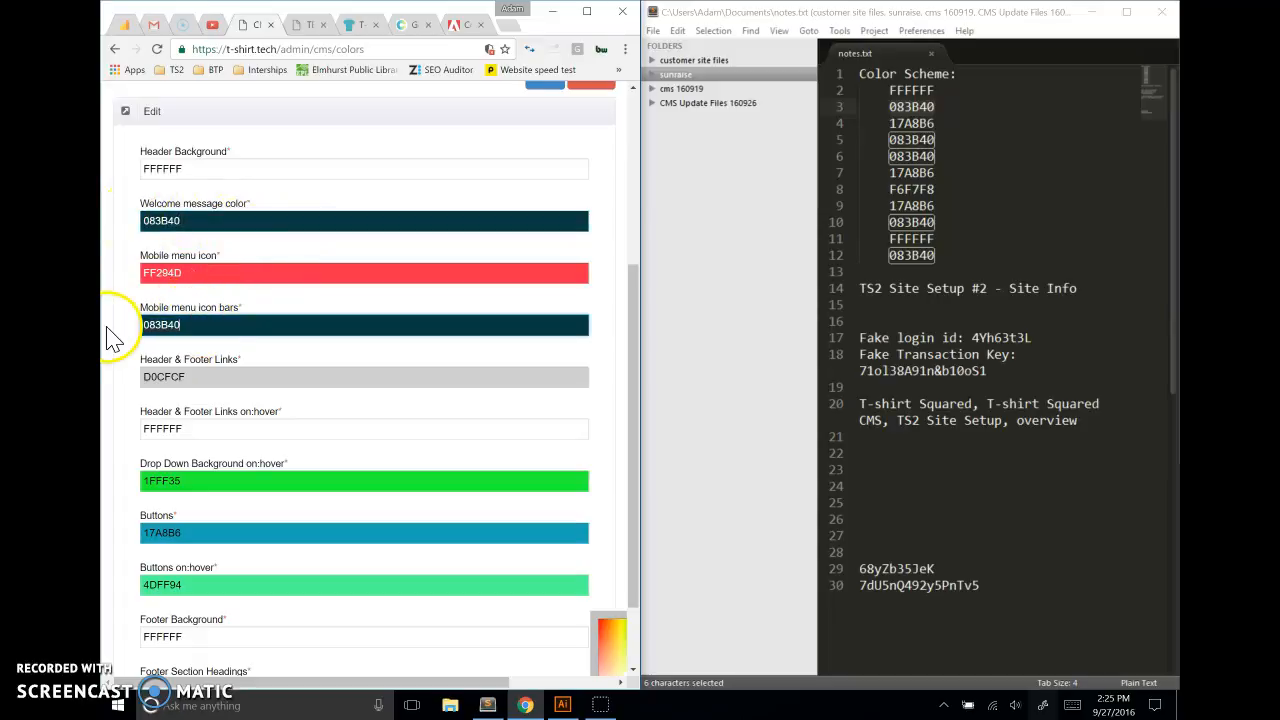
{"action": "left_click_drag", "start_coordinate": [188, 377], "coordinate": [120, 383]}
{"action": "key", "text": "ctrl+v"}
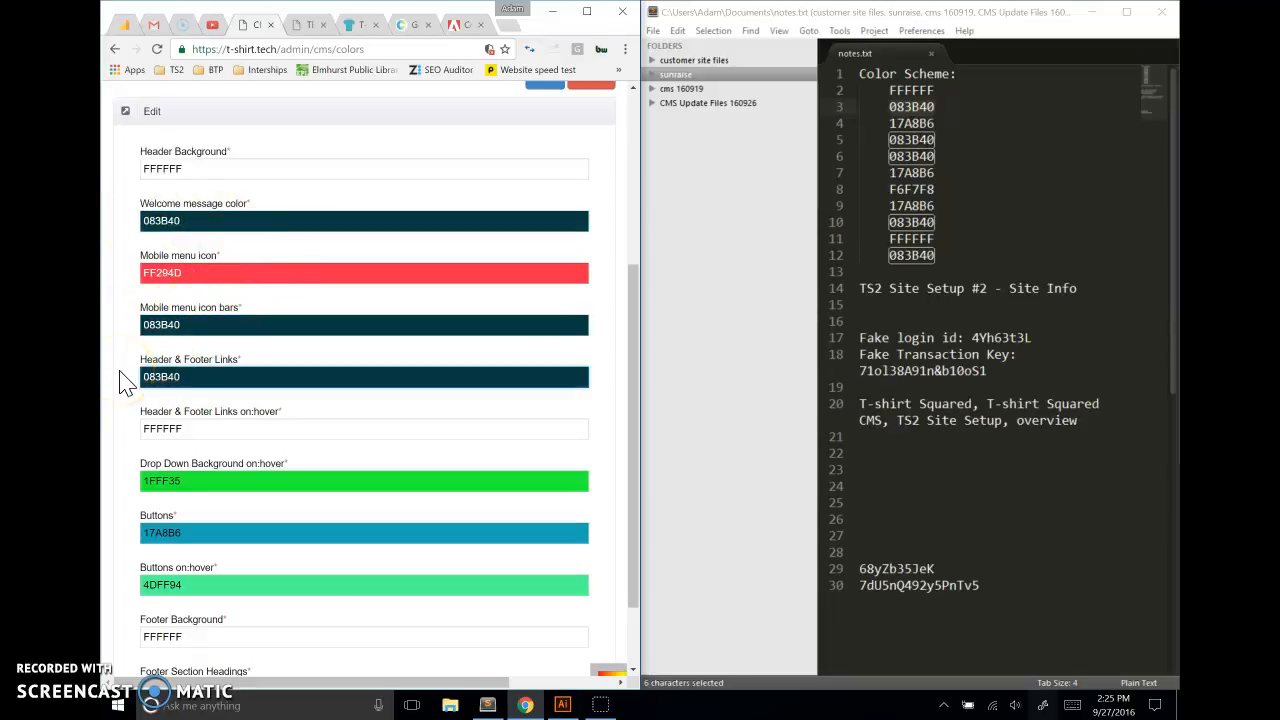
Set the Buttons on:hover and Footer Section Headings colors to 083B40
{"action": "scroll", "coordinate": [200, 477], "scroll_direction": "down", "scroll_amount": 2}
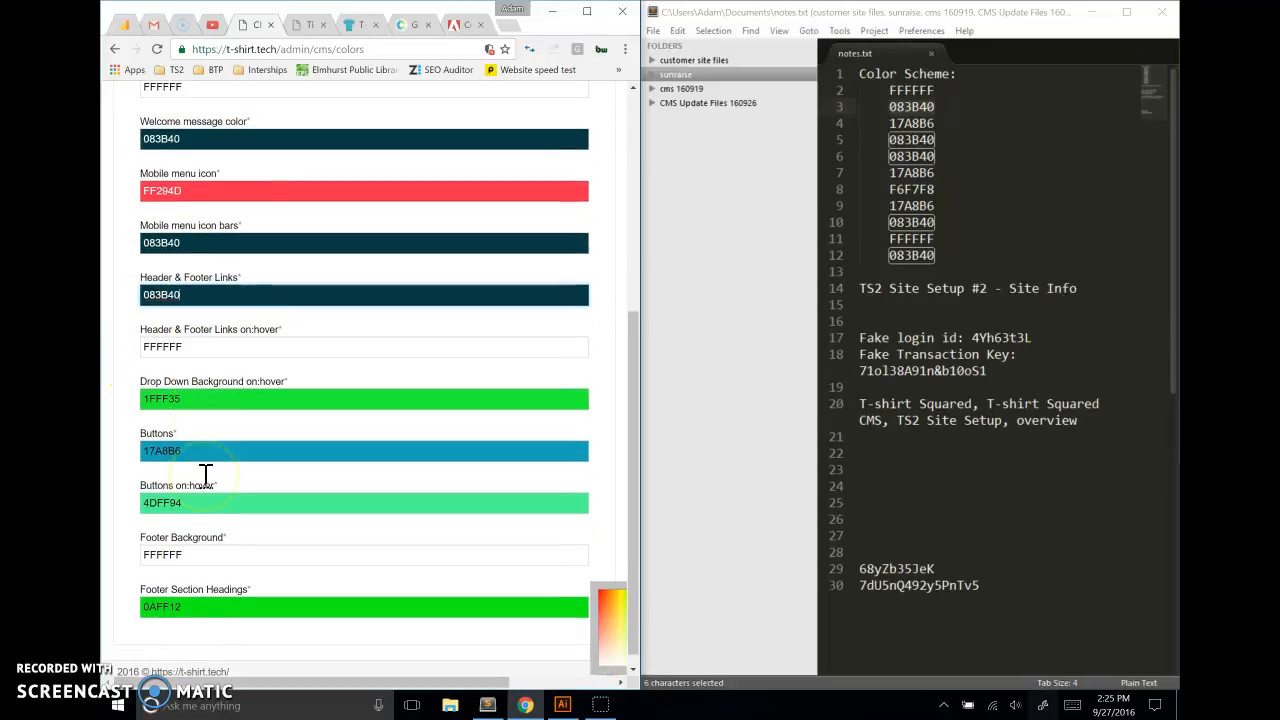
{"action": "left_click_drag", "start_coordinate": [206, 485], "coordinate": [120, 488]}
{"action": "key", "text": "ctrl+v"}
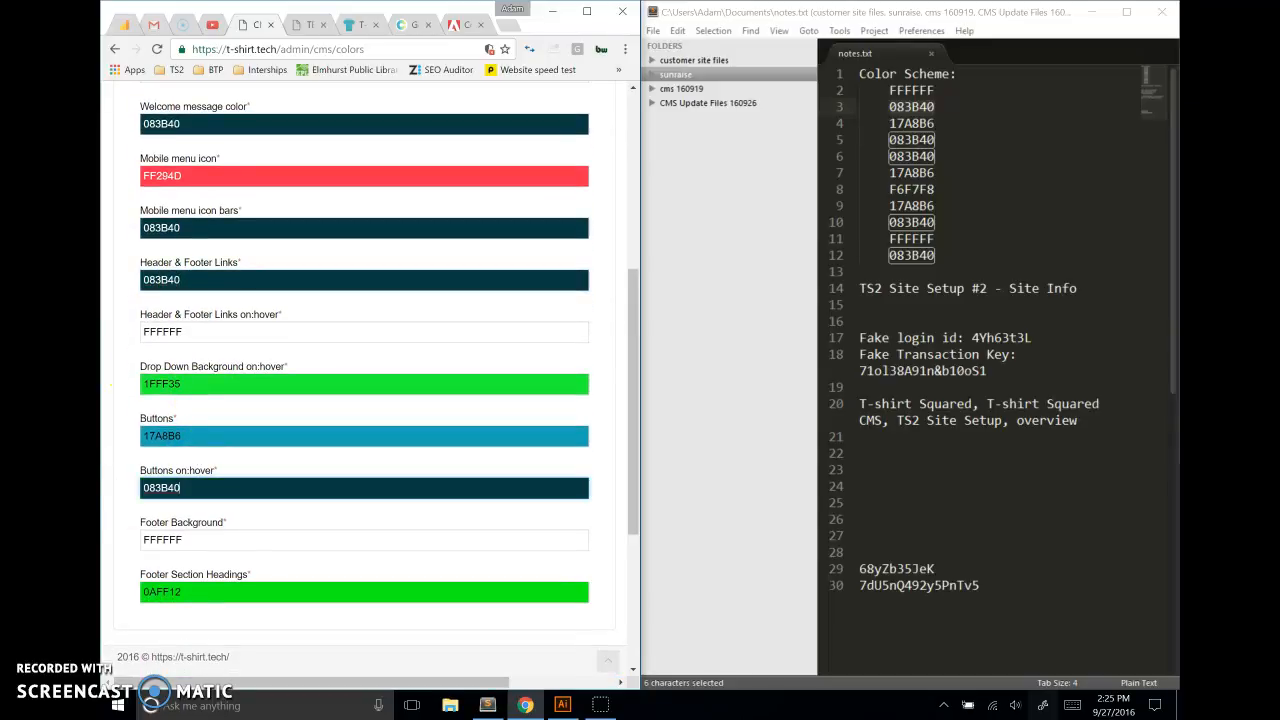
{"action": "left_click_drag", "start_coordinate": [188, 591], "coordinate": [126, 592]}
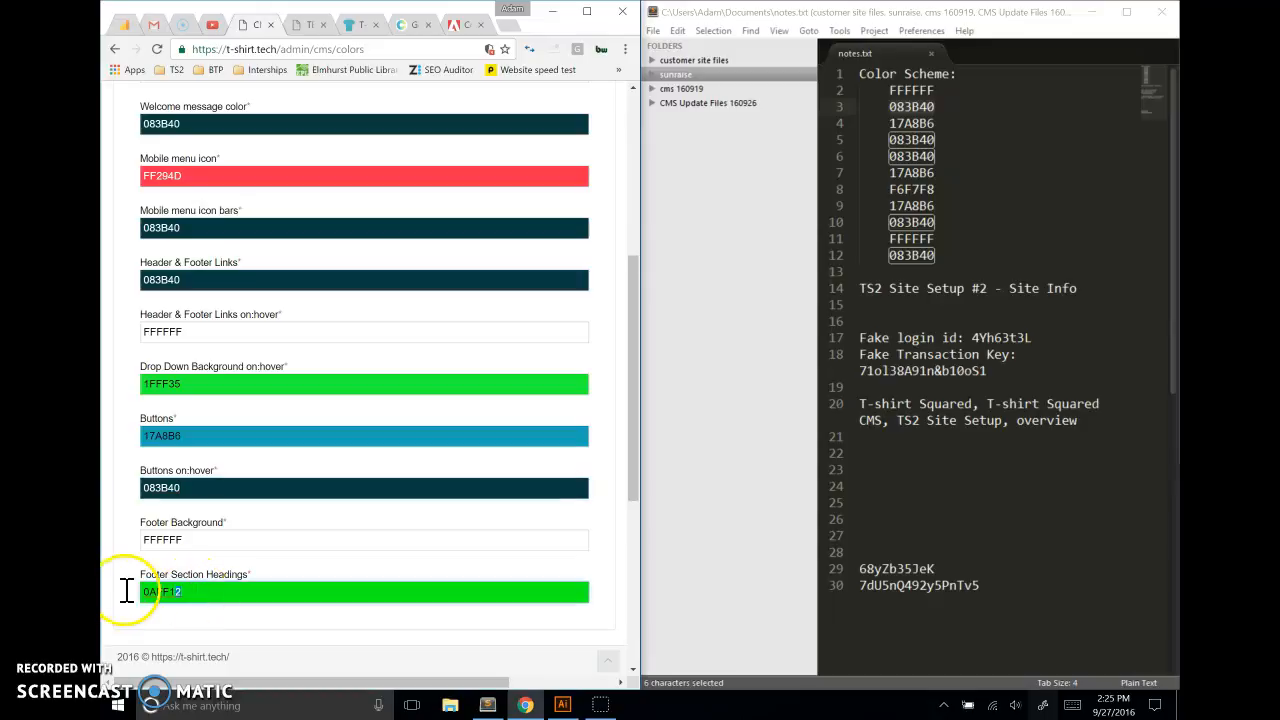
{"action": "key", "text": "ctrl+v"}
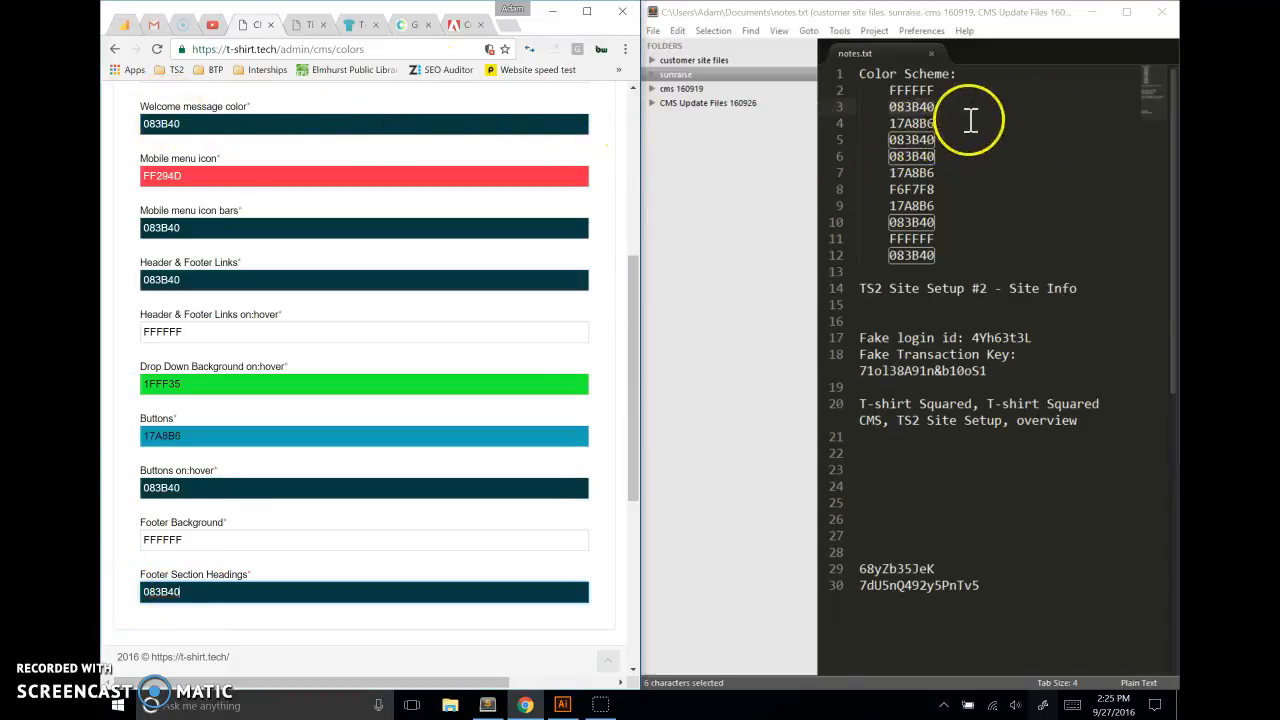
Check the Footer Background and Header Background fields against the FFFFFF entries in the notes
{"action": "left_click_drag", "start_coordinate": [943, 90], "coordinate": [885, 90]}
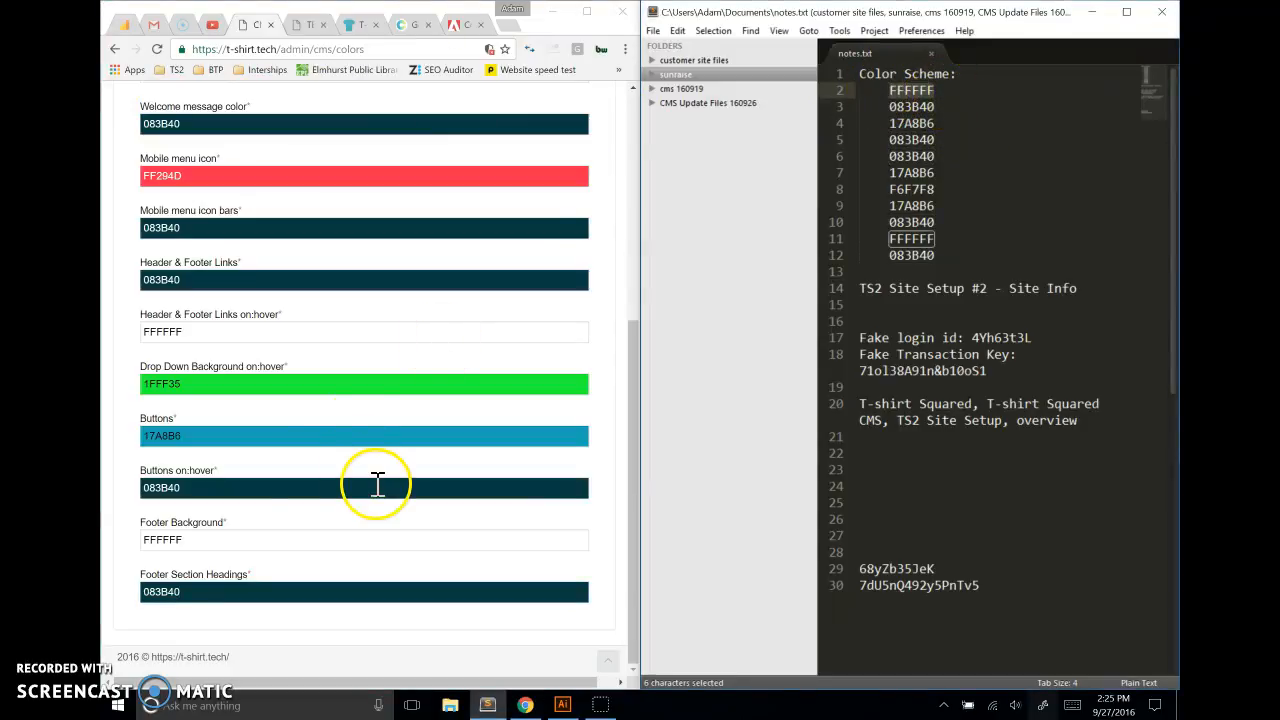
{"action": "left_click", "coordinate": [206, 528]}
{"action": "scroll", "coordinate": [232, 232], "scroll_direction": "up", "scroll_amount": 2}
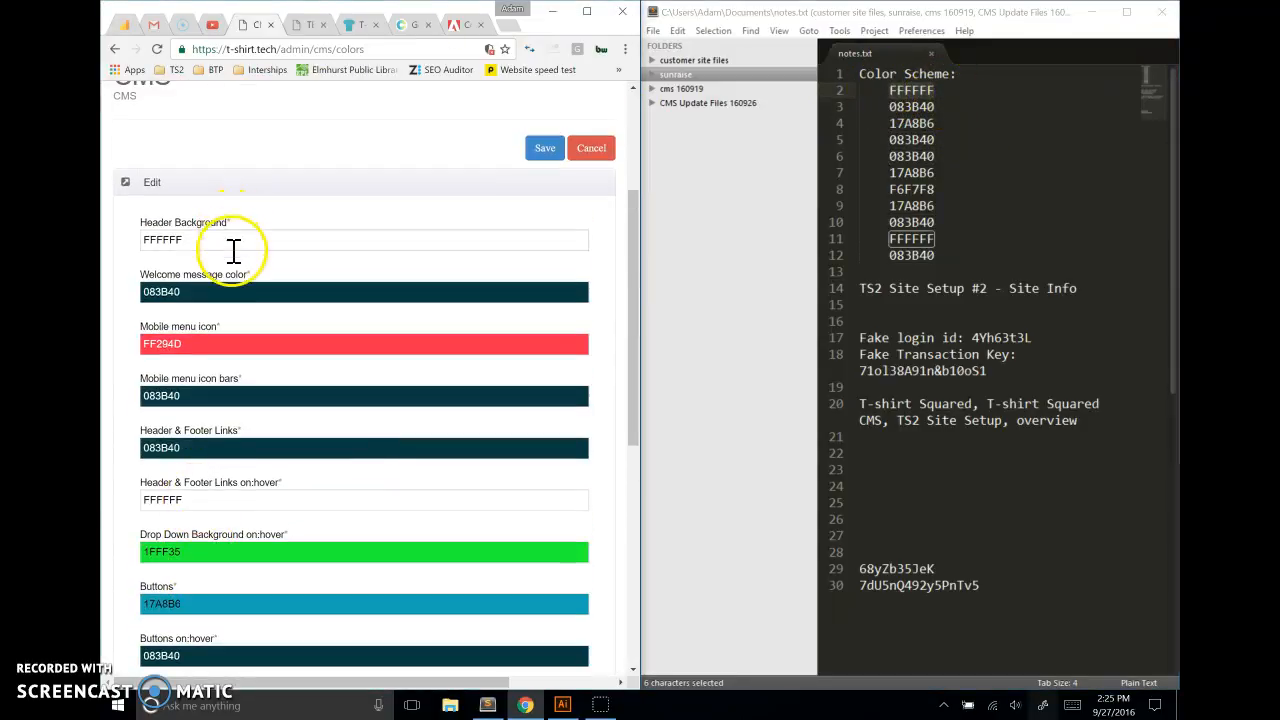
{"action": "left_click", "coordinate": [230, 247]}
{"action": "scroll", "coordinate": [233, 252], "scroll_direction": "down", "scroll_amount": 2}
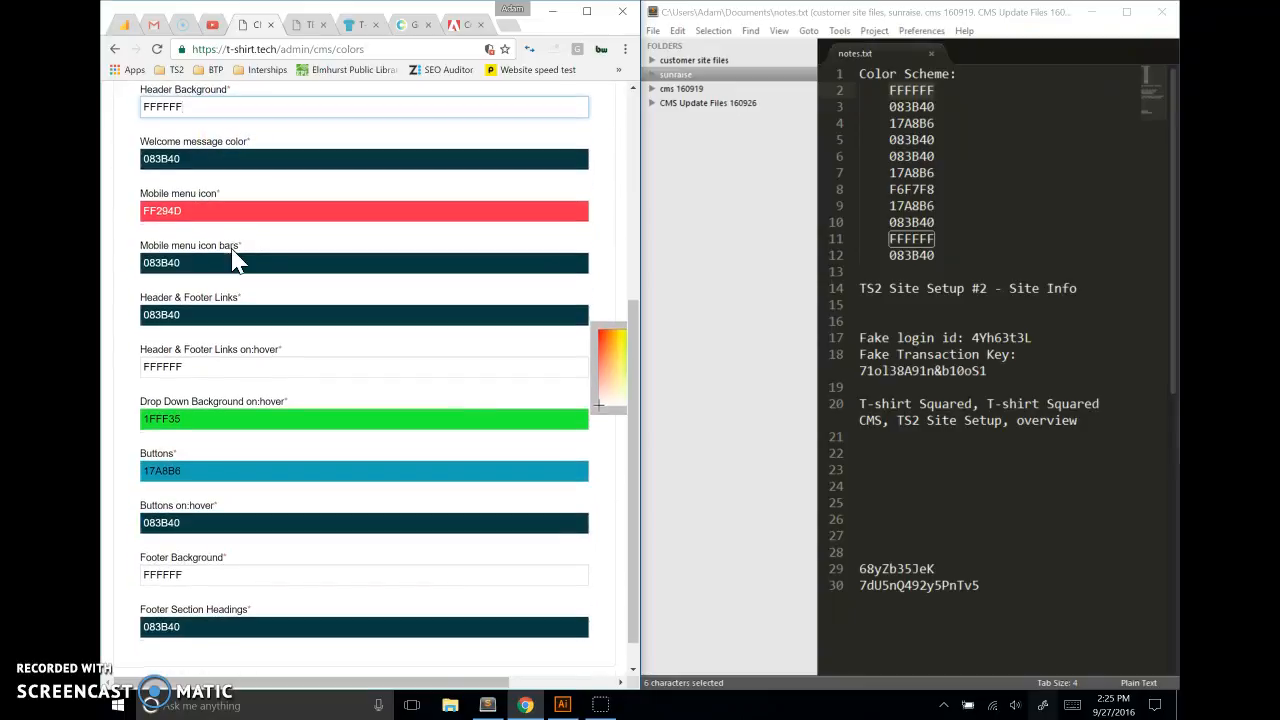
Copy 17A8B6 from the notes and set the Mobile menu icon and Header & Footer Links on:hover colors to it
{"action": "left_click_drag", "start_coordinate": [943, 124], "coordinate": [892, 124]}
{"action": "key", "text": "ctrl+c"}
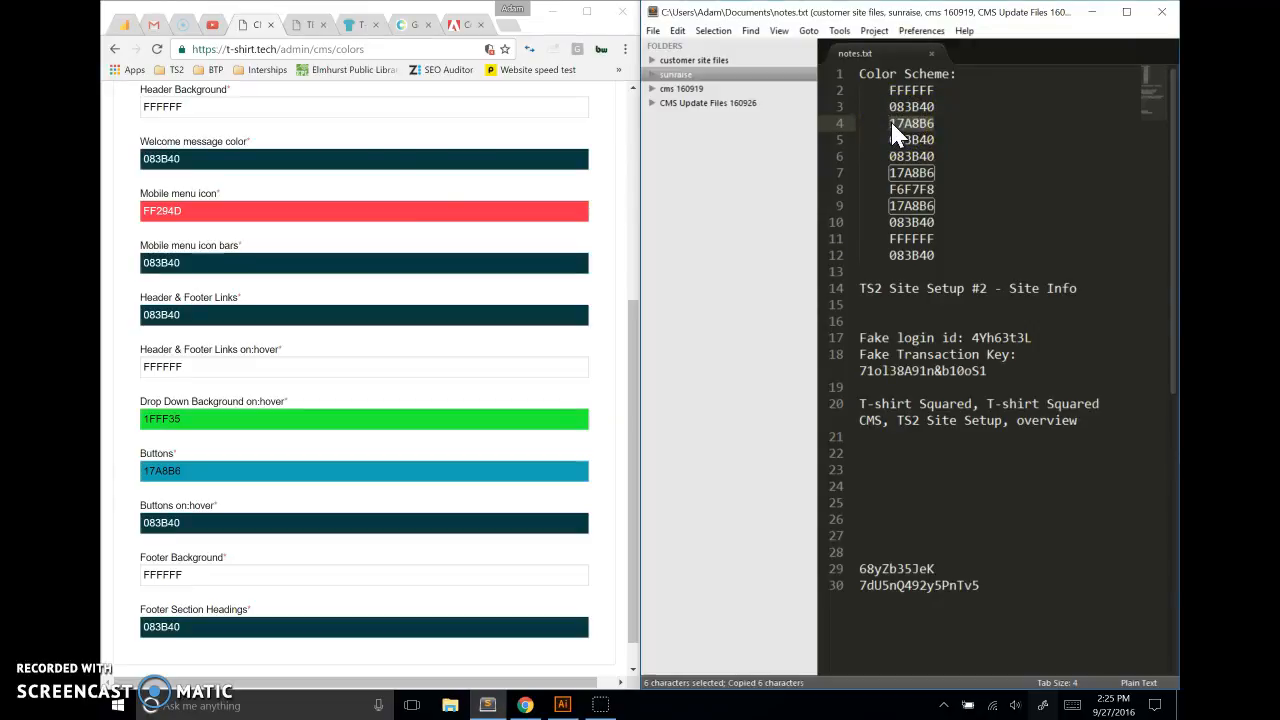
{"action": "left_click", "coordinate": [210, 208]}
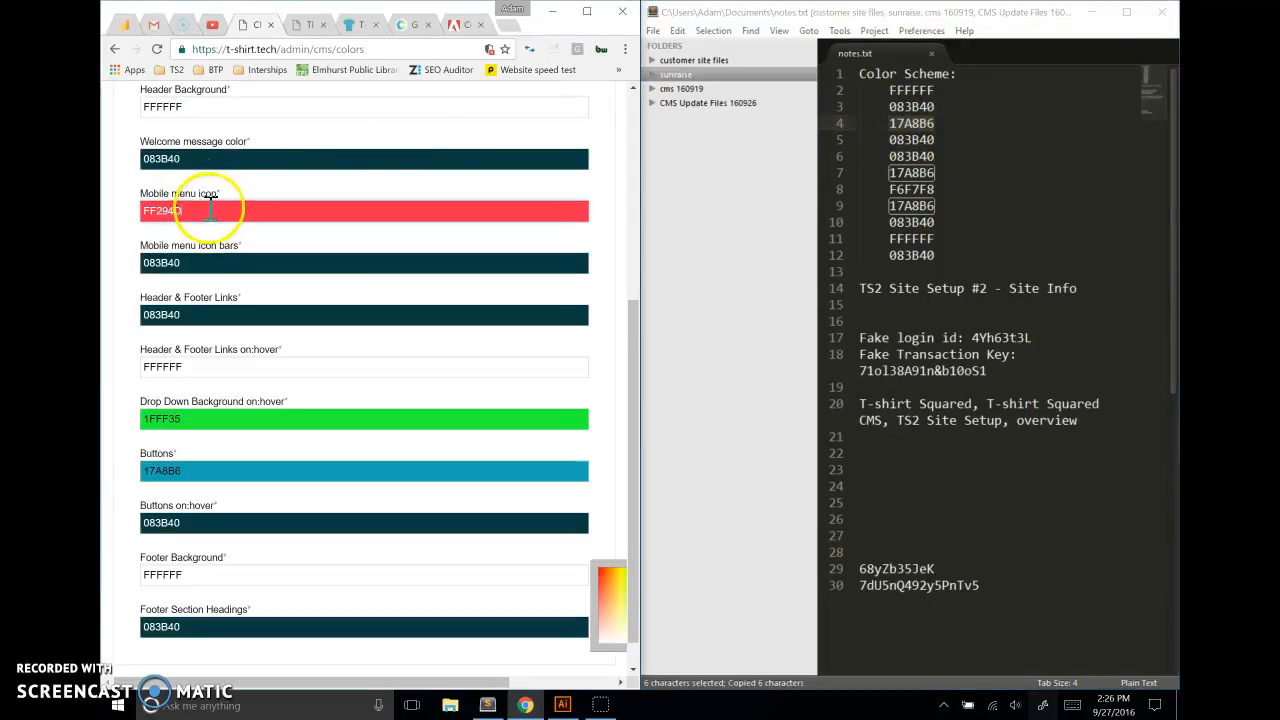
{"action": "key", "text": "ctrl+v"}
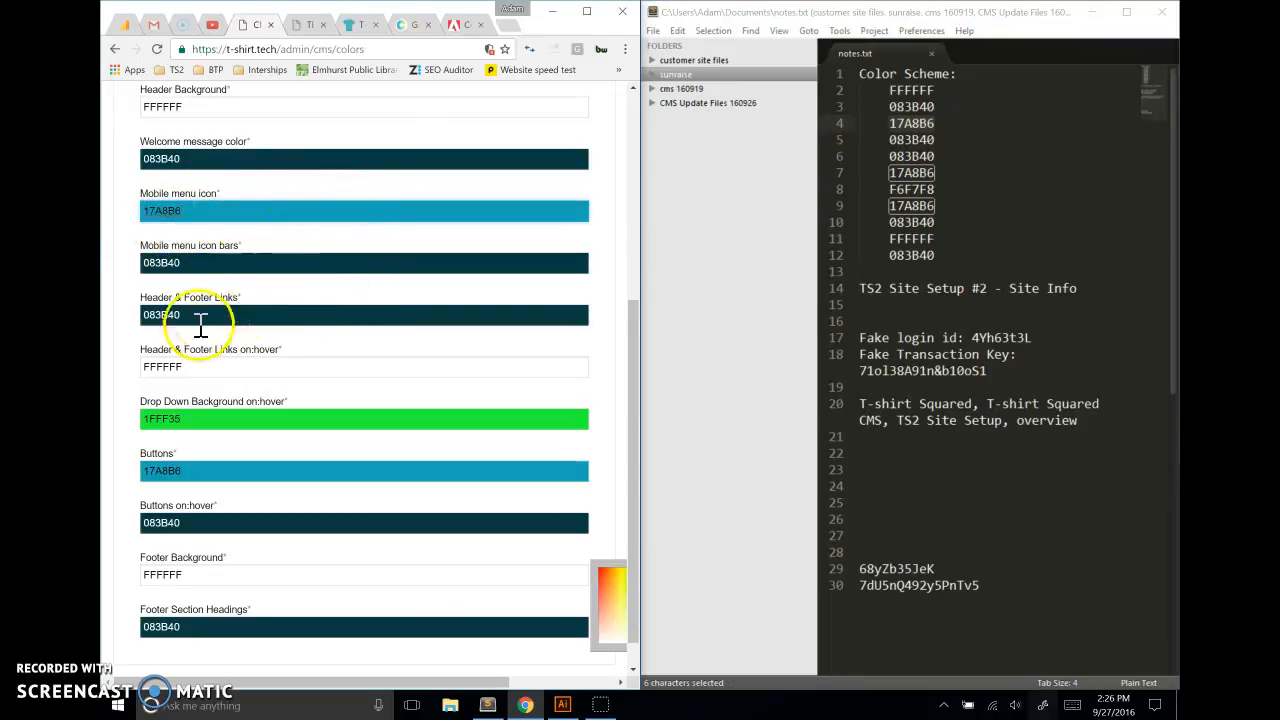
{"action": "left_click", "coordinate": [219, 372]}
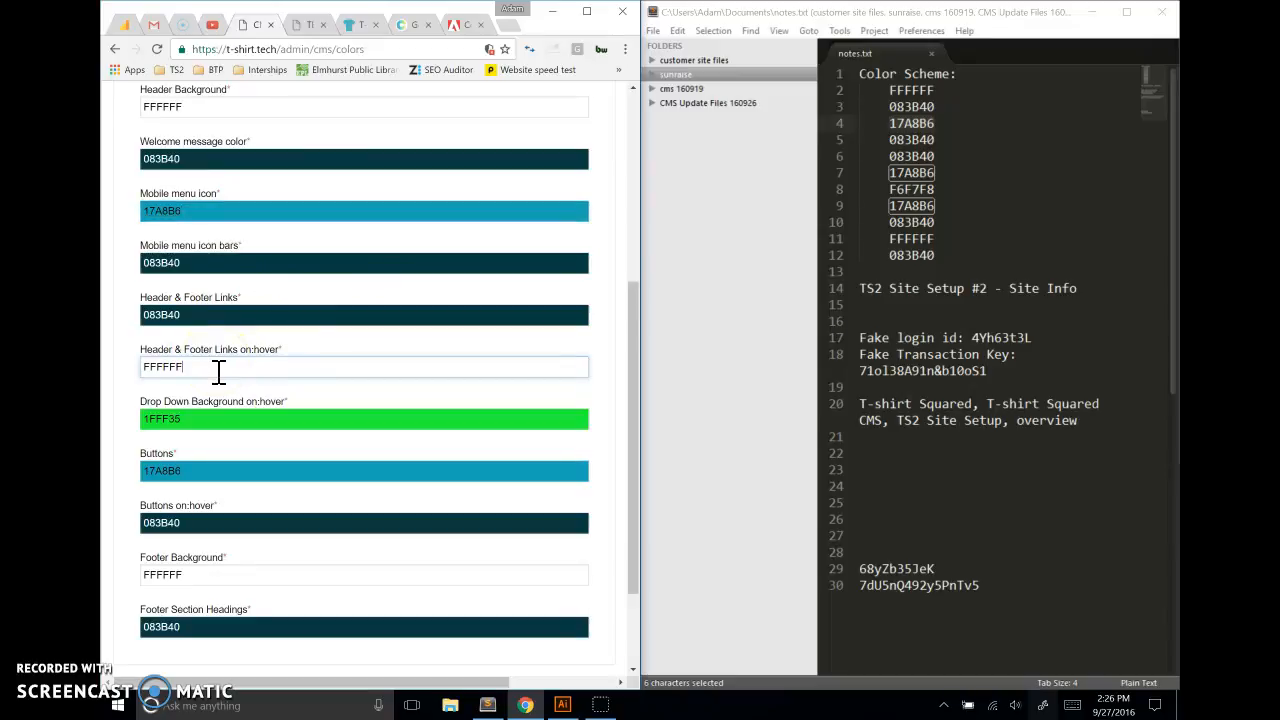
{"action": "left_click_drag", "start_coordinate": [219, 371], "coordinate": [117, 362]}
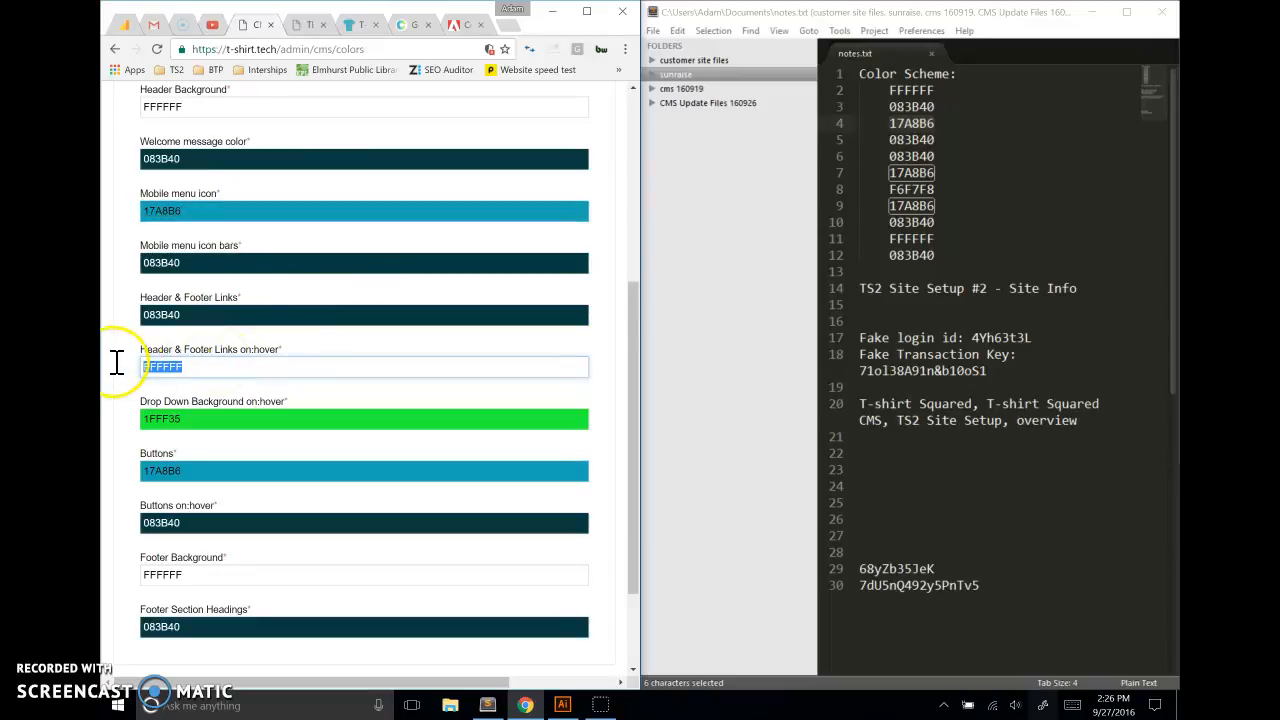
{"action": "key", "text": "ctrl+v"}
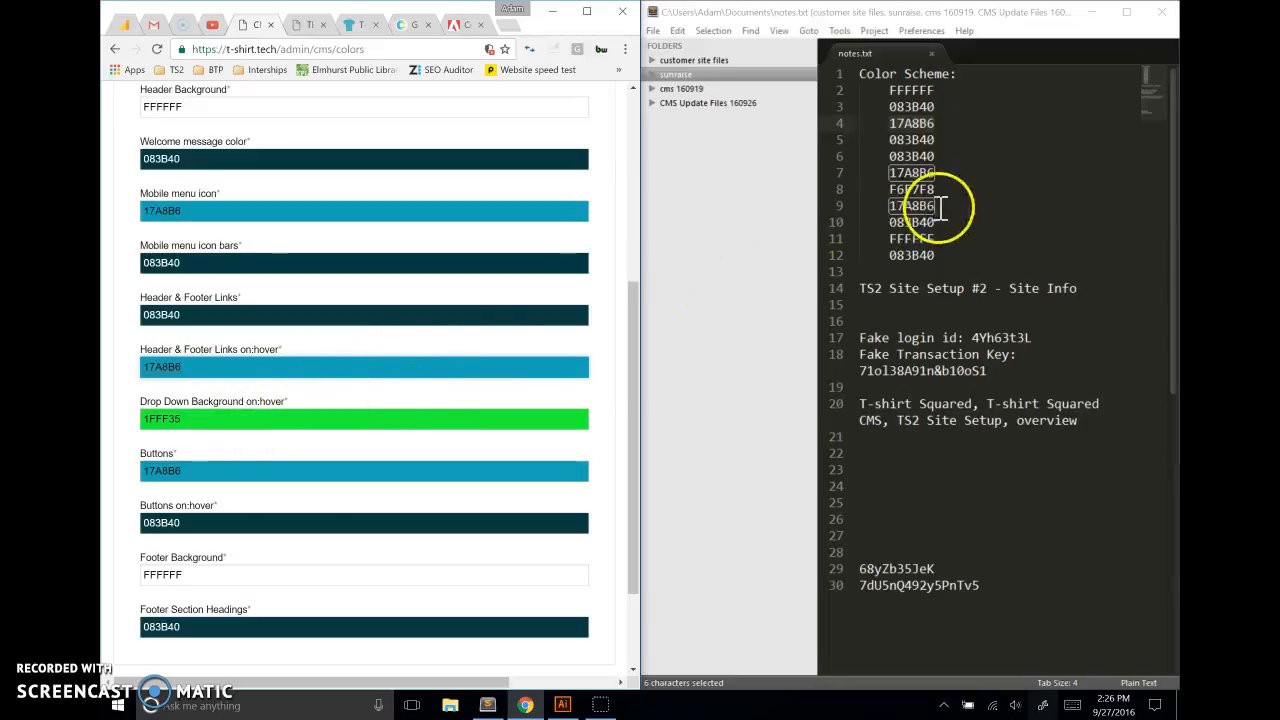
Copy F6F7F8 from the notes and set the Drop Down Background on:hover color to it
{"action": "left_click_drag", "start_coordinate": [940, 189], "coordinate": [889, 192]}
{"action": "key", "text": "ctrl+c"}
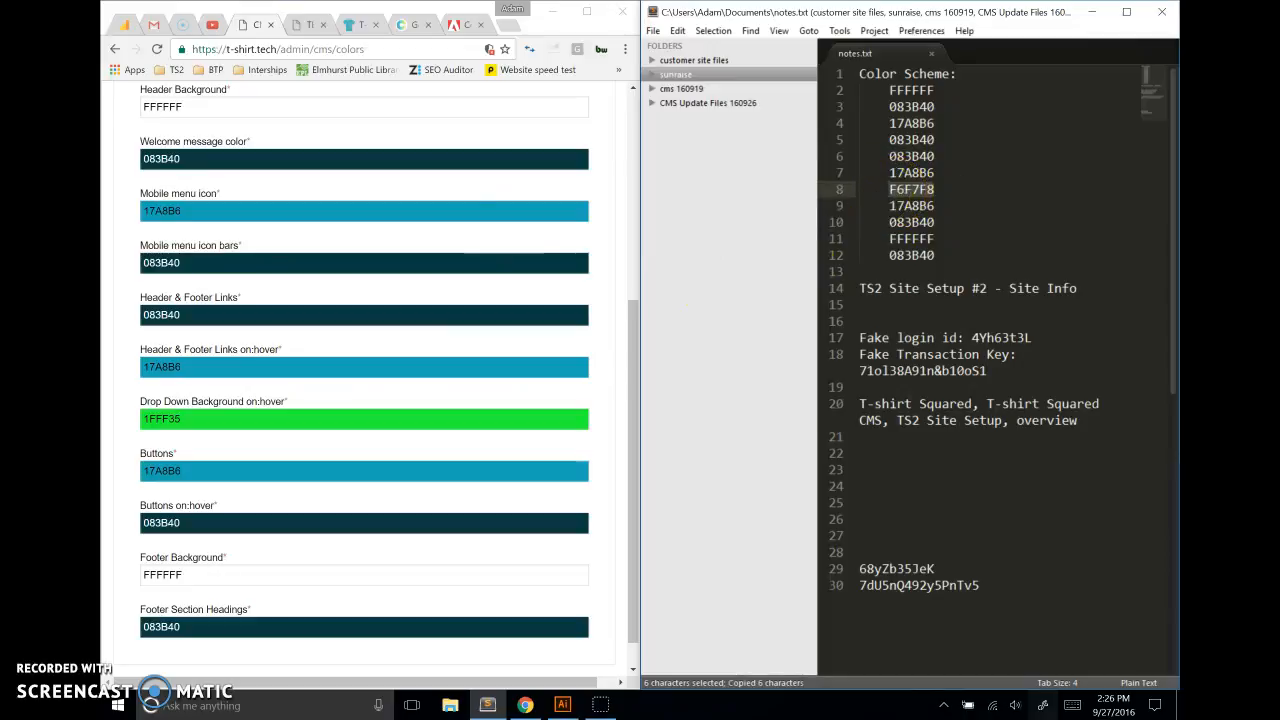
{"action": "left_click_drag", "start_coordinate": [200, 420], "coordinate": [118, 420]}
{"action": "key", "text": "ctrl+v"}
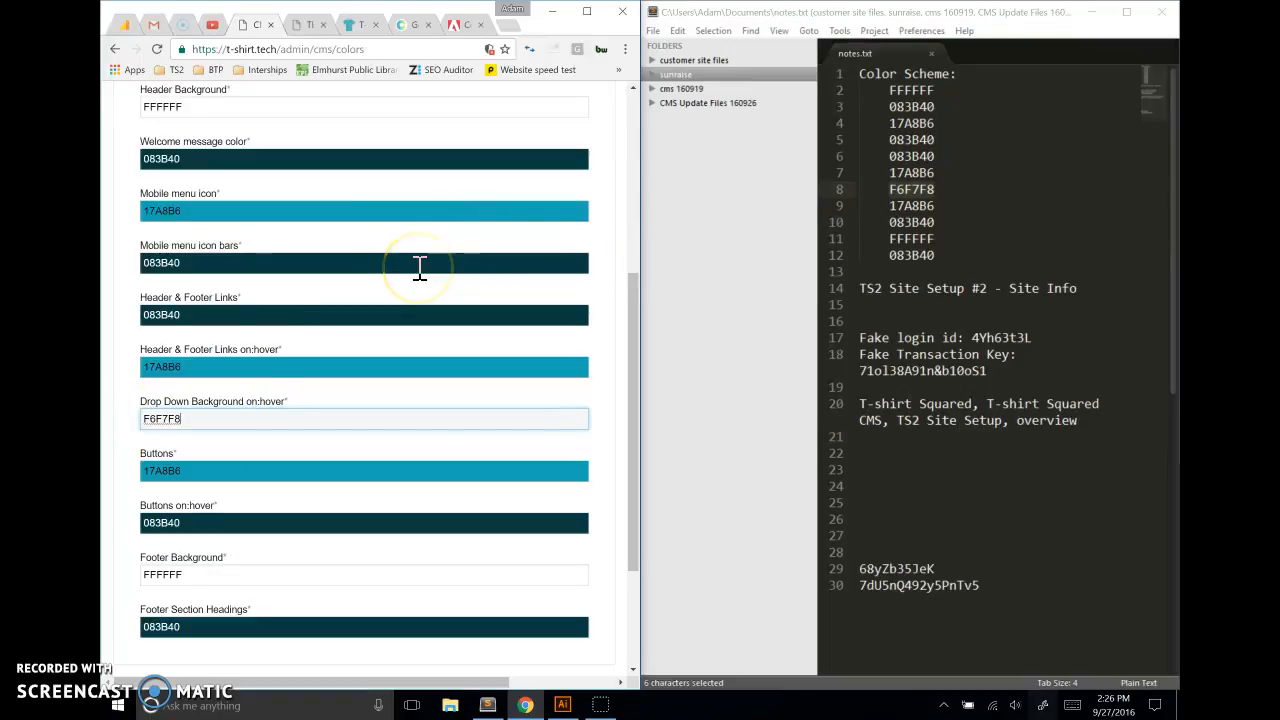
Review the filled-in color fields and save the color scheme
{"action": "scroll", "coordinate": [420, 267], "scroll_direction": "down", "scroll_amount": 1}
{"action": "scroll", "coordinate": [420, 270], "scroll_direction": "up", "scroll_amount": 3}
{"action": "scroll", "coordinate": [420, 270], "scroll_direction": "down", "scroll_amount": 1}
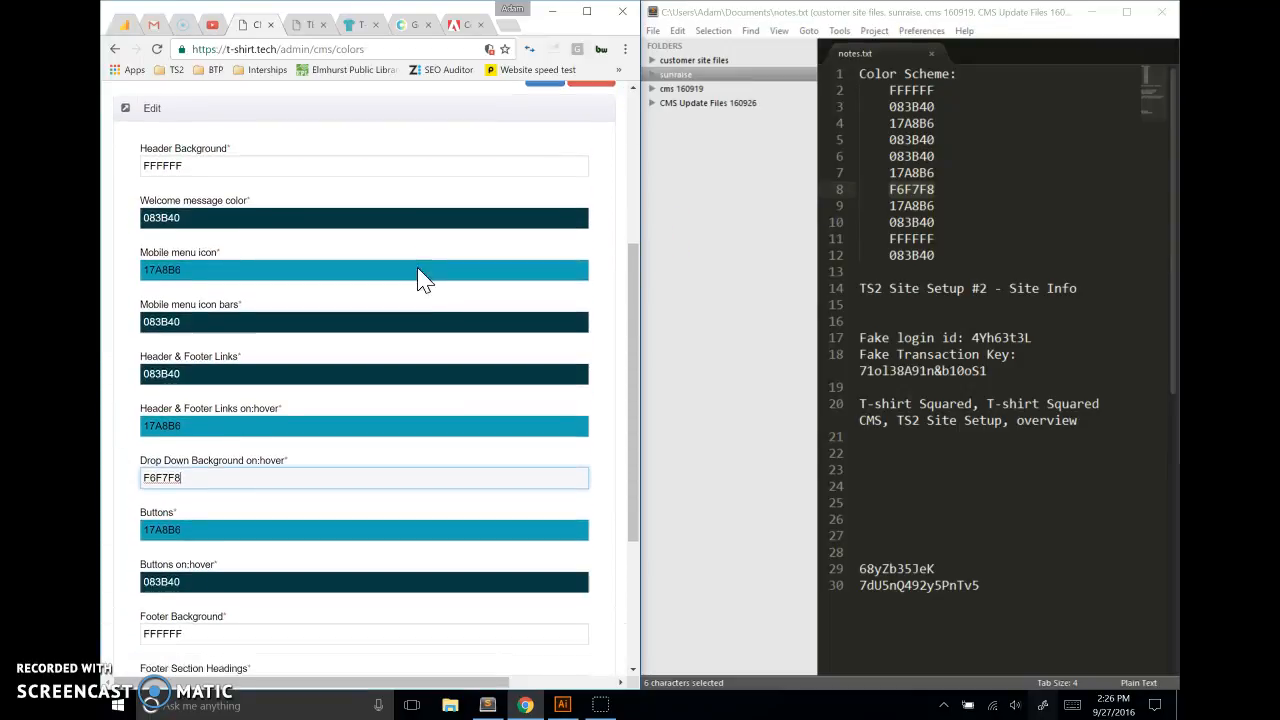
{"action": "scroll", "coordinate": [420, 278], "scroll_direction": "down", "scroll_amount": 1}
{"action": "scroll", "coordinate": [420, 270], "scroll_direction": "up", "scroll_amount": 1}
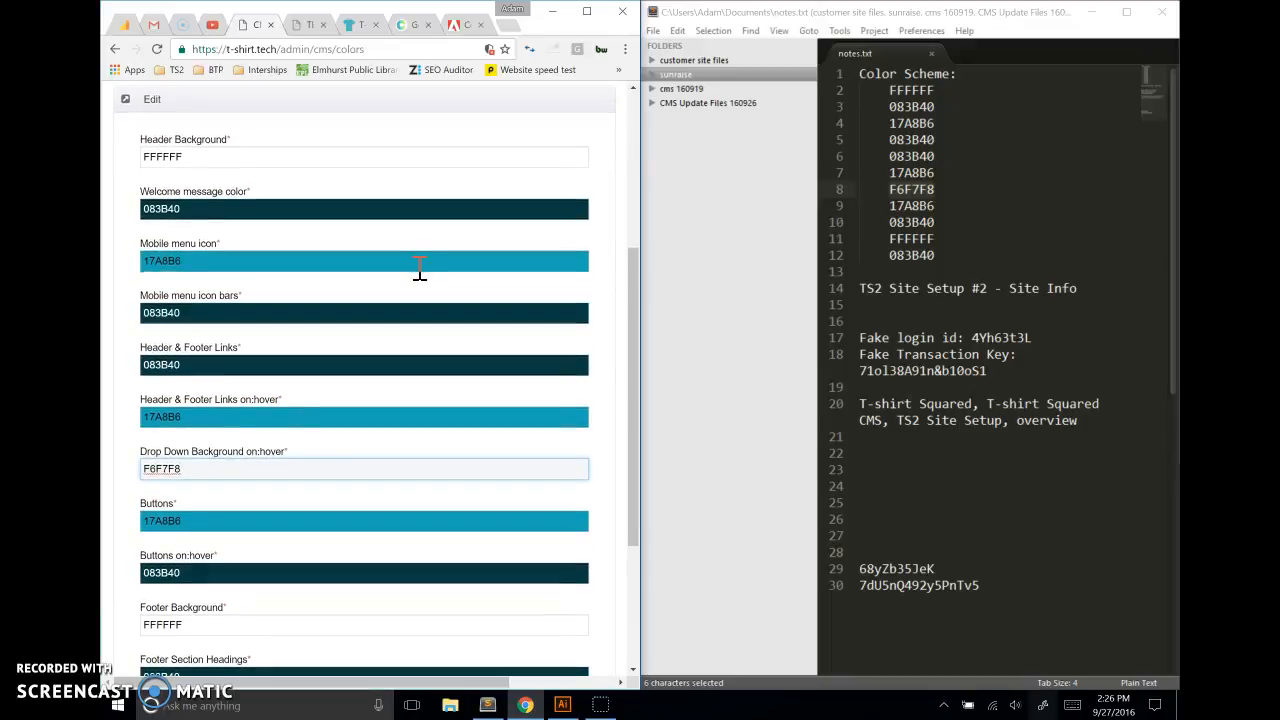
{"action": "scroll", "coordinate": [420, 270], "scroll_direction": "up", "scroll_amount": 2}
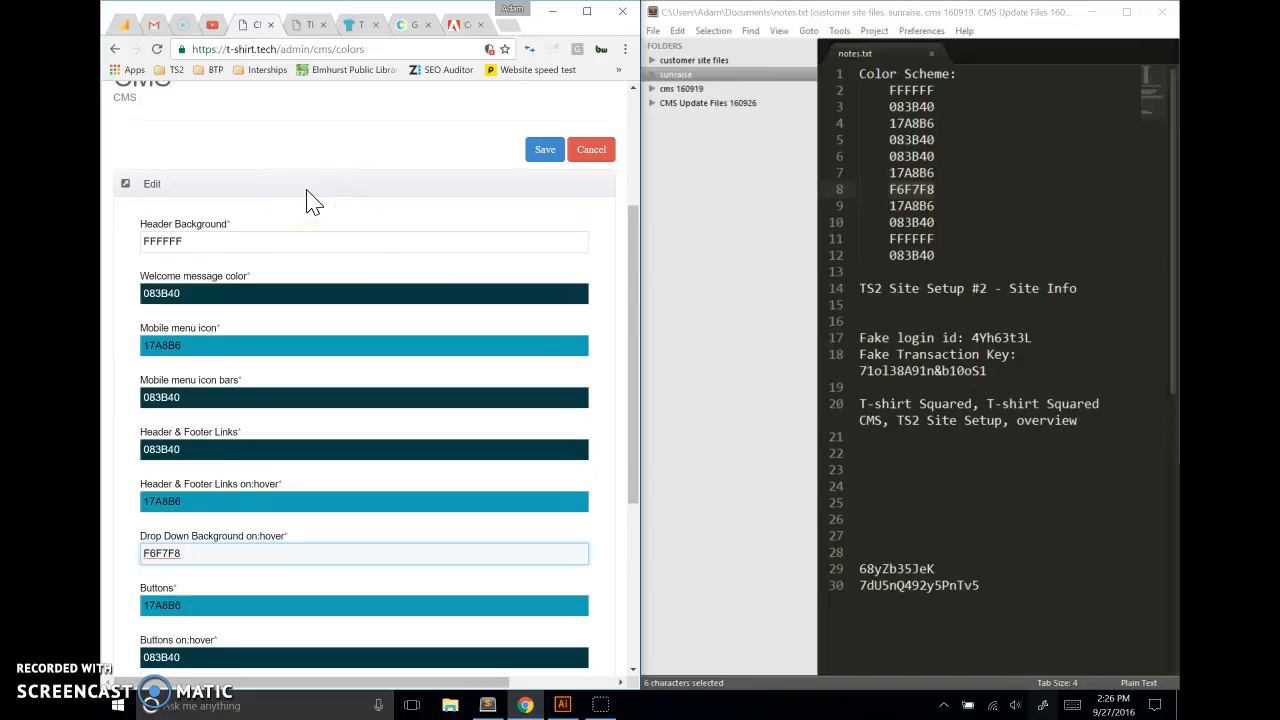
{"action": "left_click", "coordinate": [540, 155]}
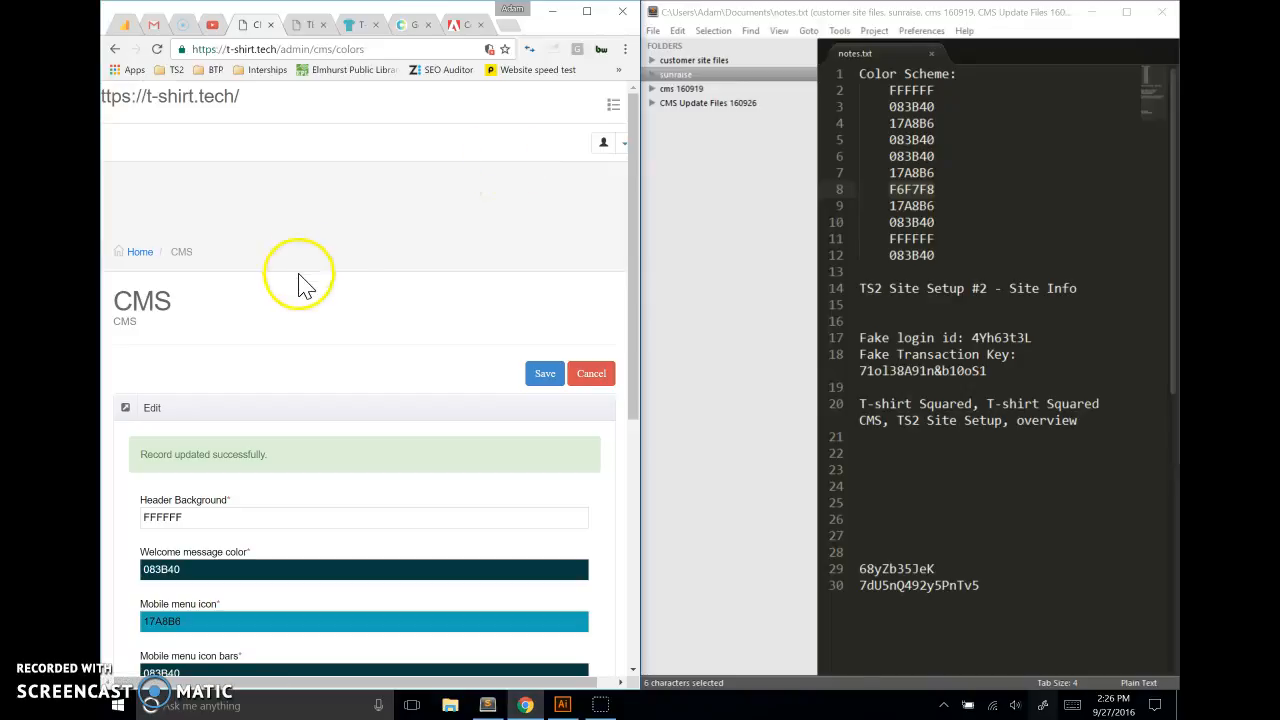
Maximize the browser window and reload the storefront's TEST Home page to apply the saved colors
{"action": "left_click", "coordinate": [587, 11]}
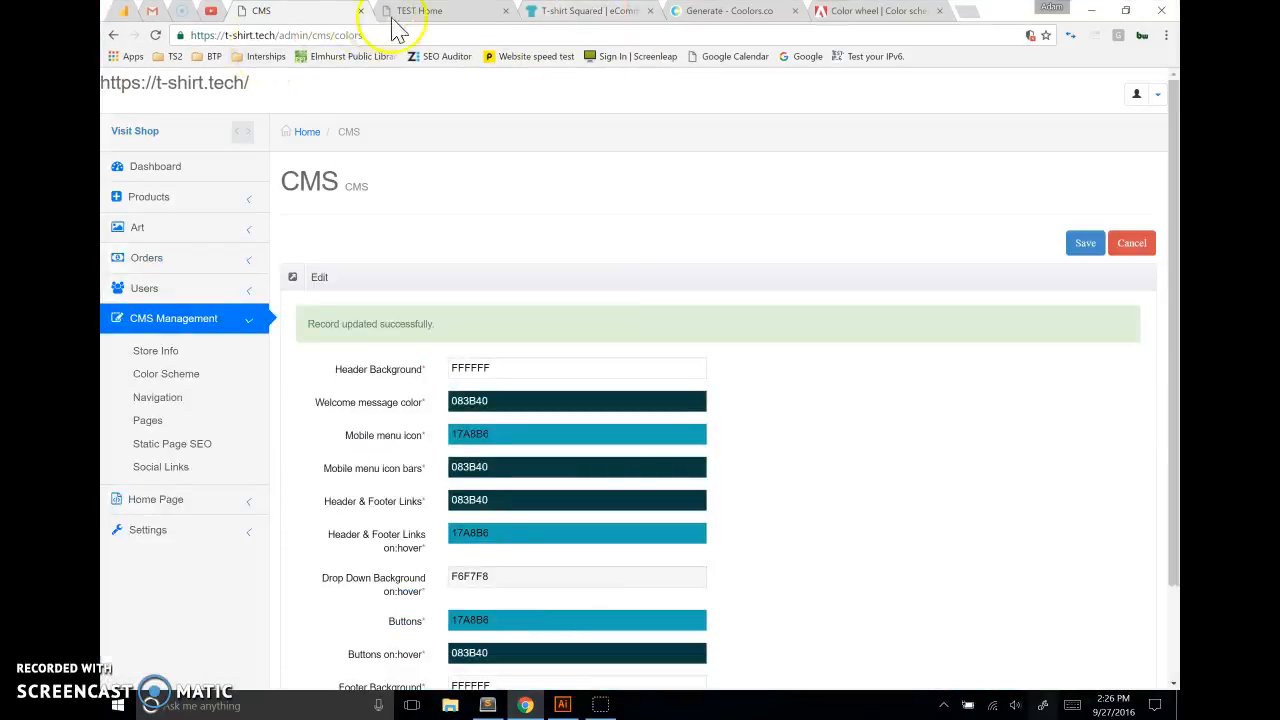
{"action": "left_click", "coordinate": [432, 12]}
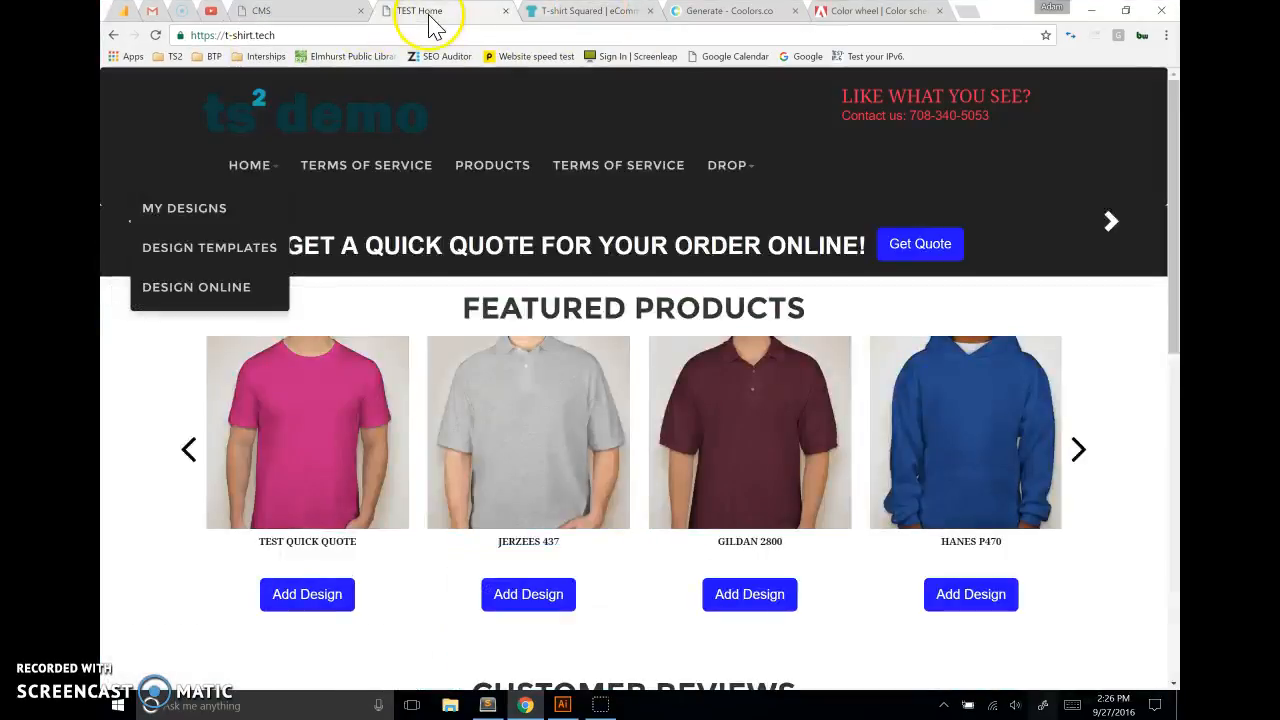
{"action": "left_click", "coordinate": [155, 35]}
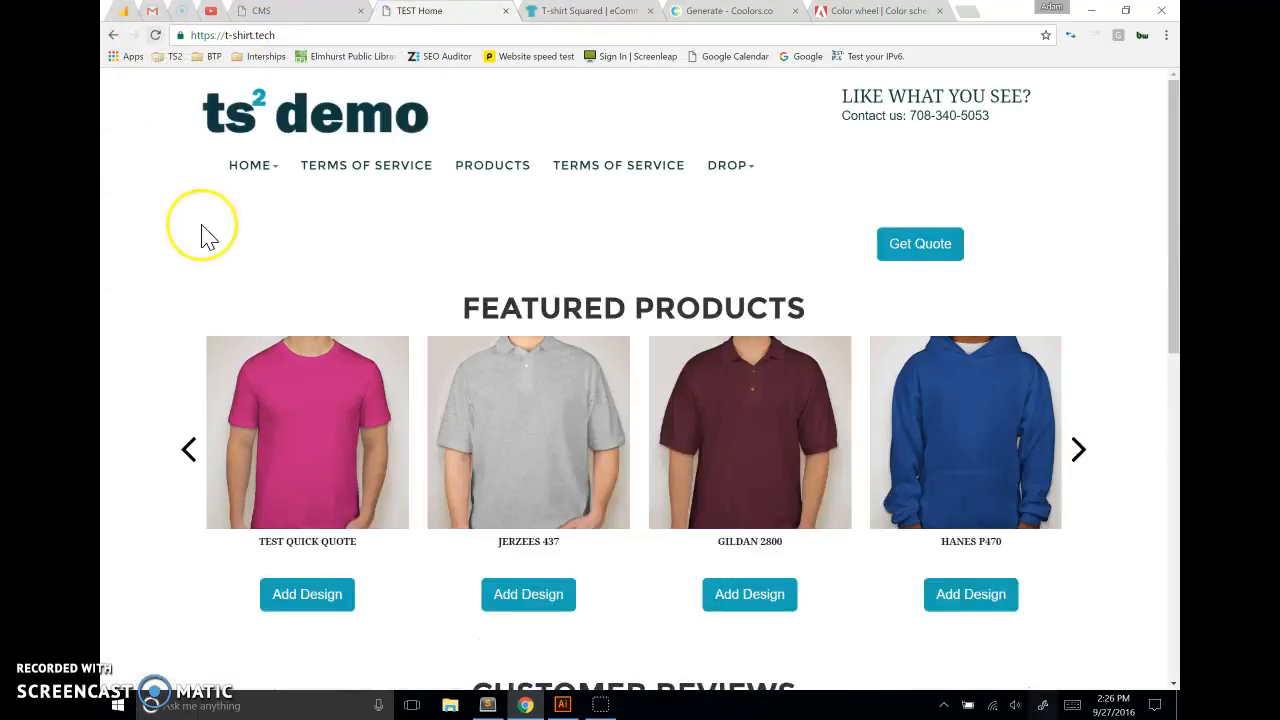
Examine the new colors on the storefront's header, Home drop-down menu, buttons, contact section and footer
{"action": "scroll", "coordinate": [202, 237], "scroll_direction": "down", "scroll_amount": 7}
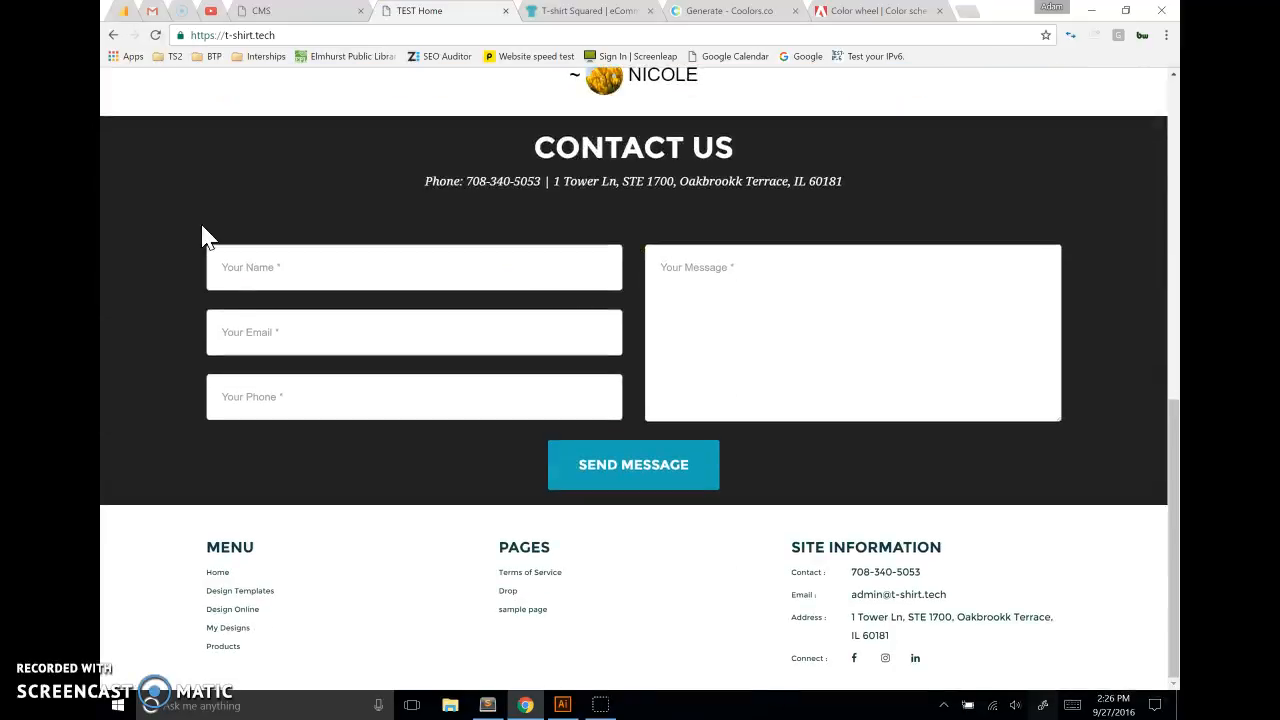
{"action": "scroll", "coordinate": [204, 235], "scroll_direction": "up", "scroll_amount": 10}
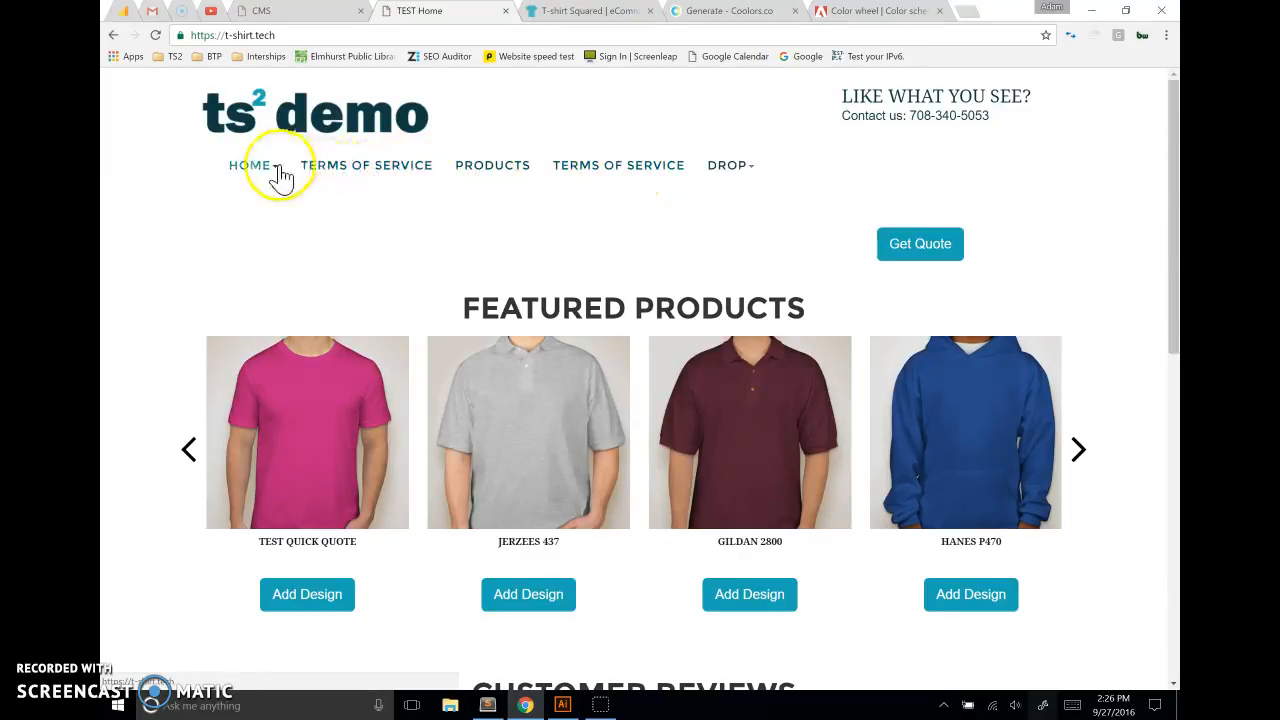
{"action": "mouse_move", "coordinate": [279, 176]}
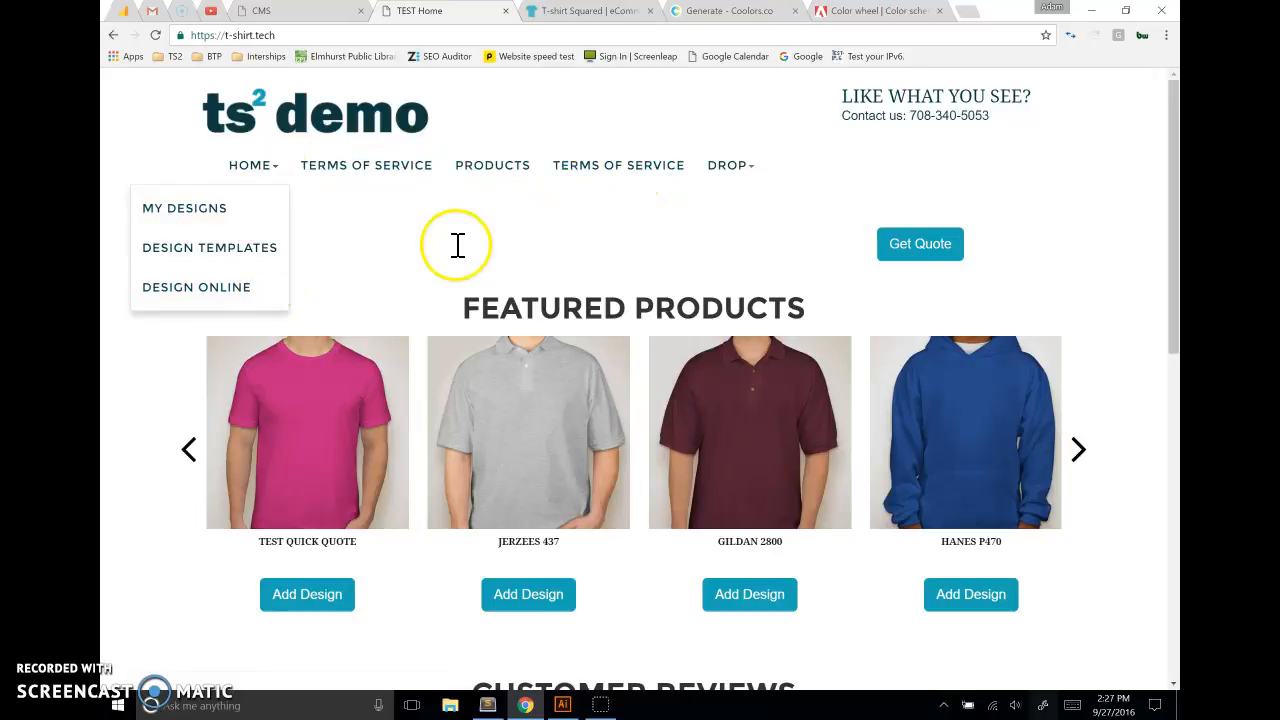
{"action": "scroll", "coordinate": [843, 443], "scroll_direction": "down", "scroll_amount": 3}
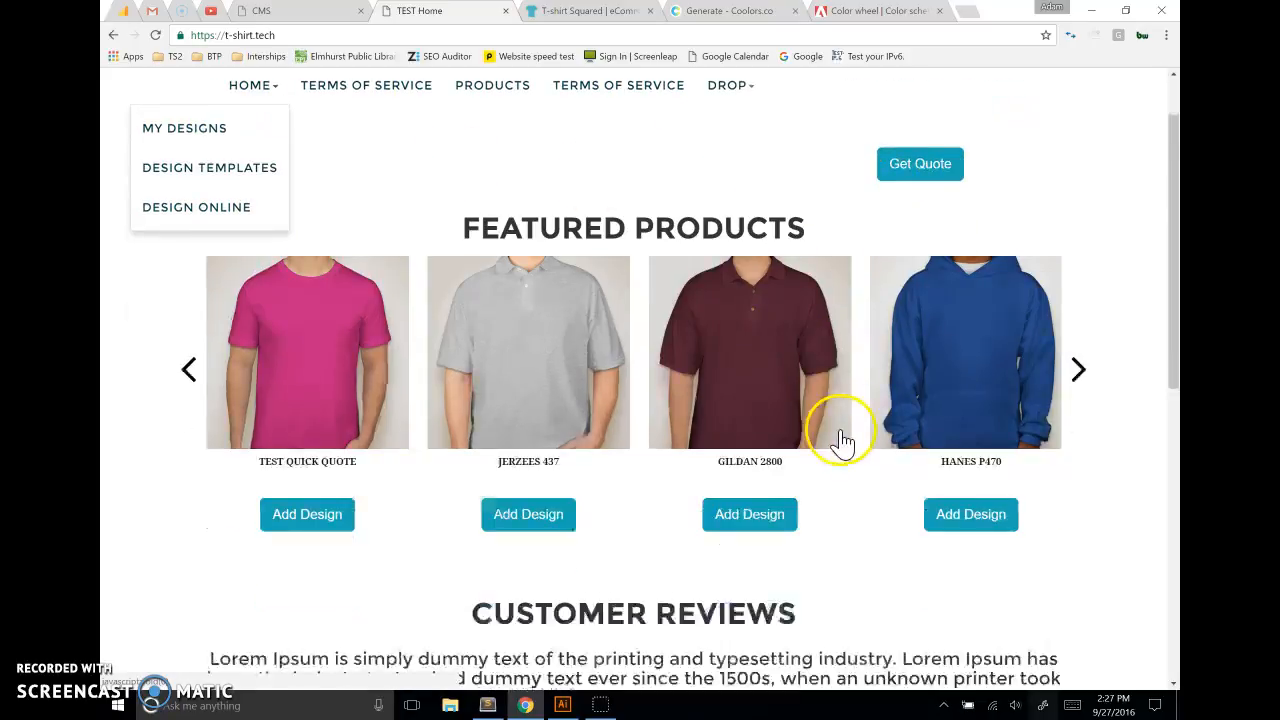
{"action": "scroll", "coordinate": [843, 443], "scroll_direction": "down", "scroll_amount": 4}
{"action": "scroll", "coordinate": [846, 440], "scroll_direction": "down", "scroll_amount": 1}
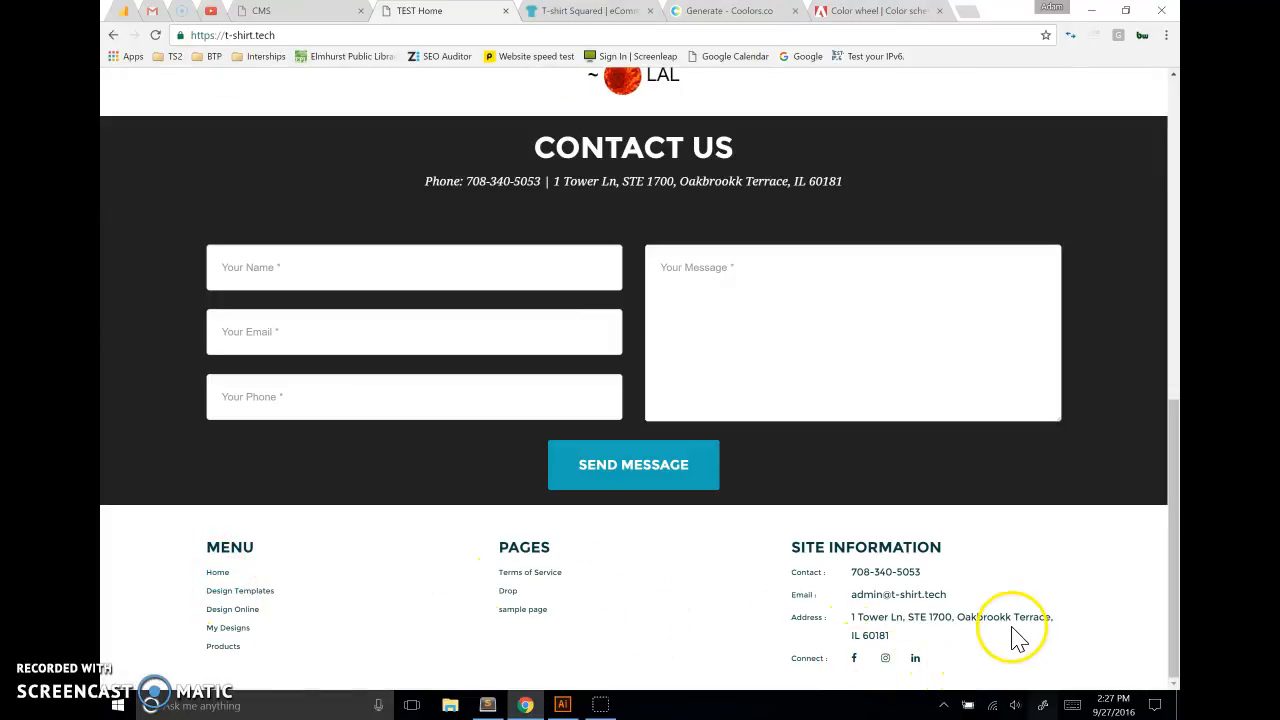
{"action": "scroll", "coordinate": [166, 420], "scroll_direction": "up", "scroll_amount": 8}
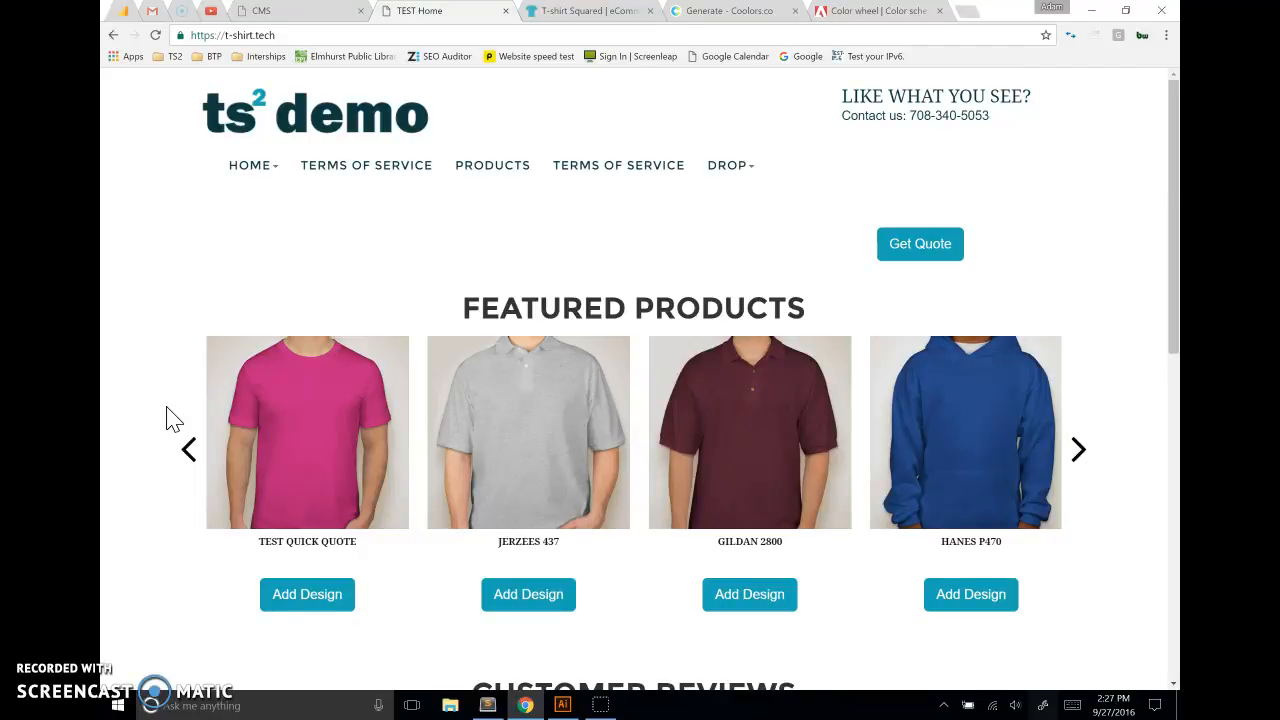
{"action": "scroll", "coordinate": [140, 386], "scroll_direction": "down", "scroll_amount": 2}
{"action": "scroll", "coordinate": [140, 386], "scroll_direction": "up", "scroll_amount": 2}
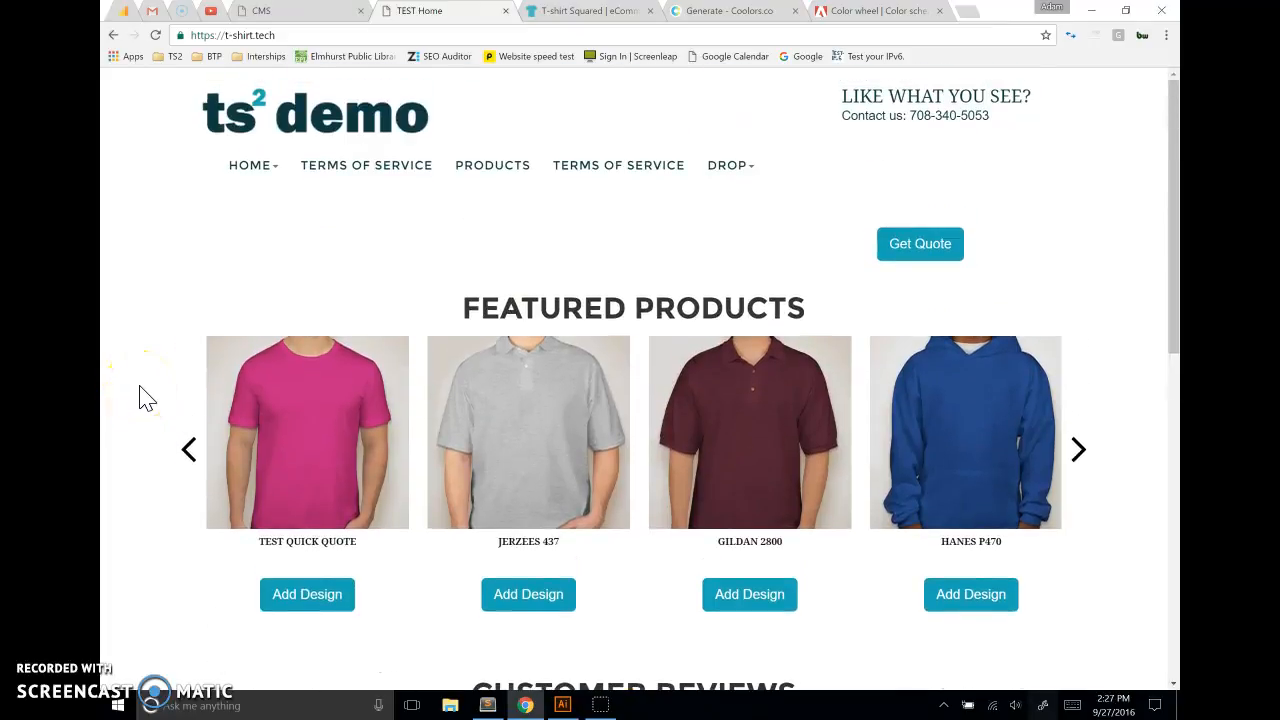